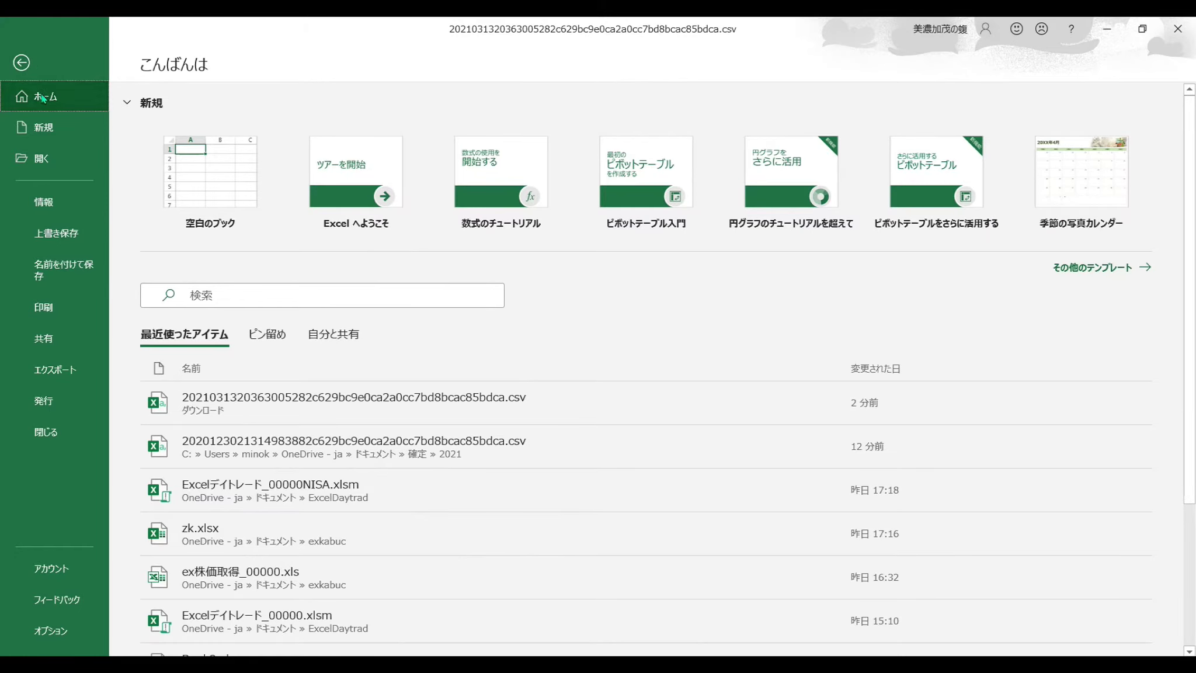
Save the CSV file in the Downloads folder as an Excel workbook (*.xlsx) named cliclkabu.
click(68, 267)
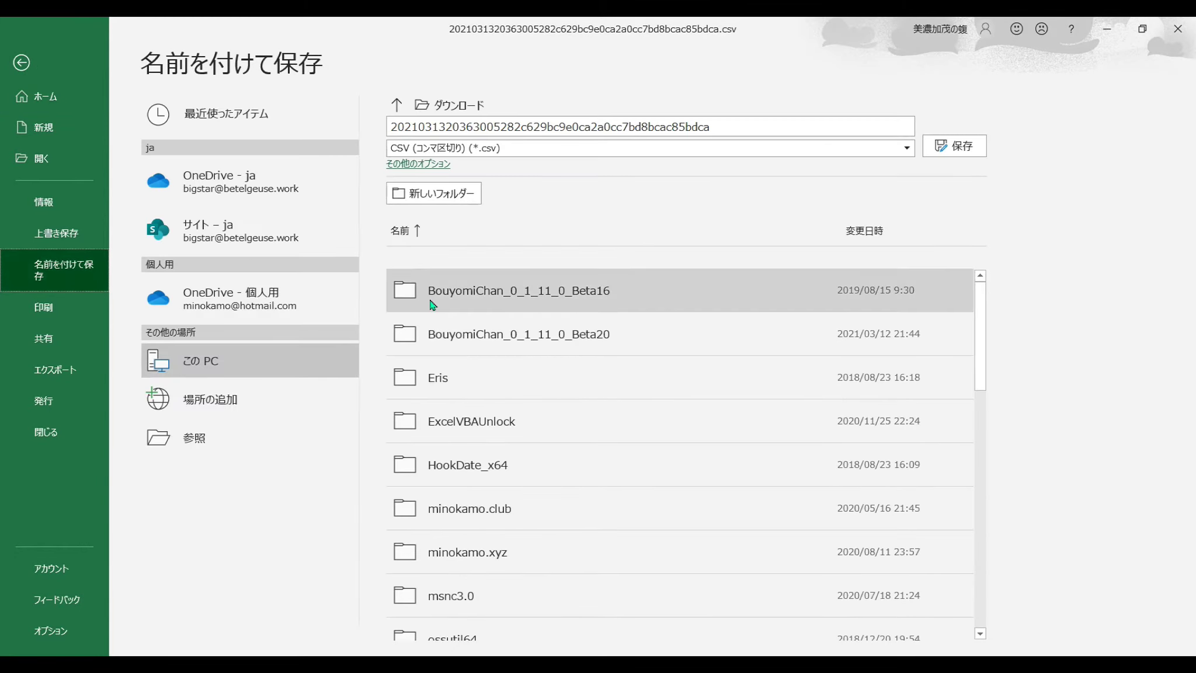
click(722, 150)
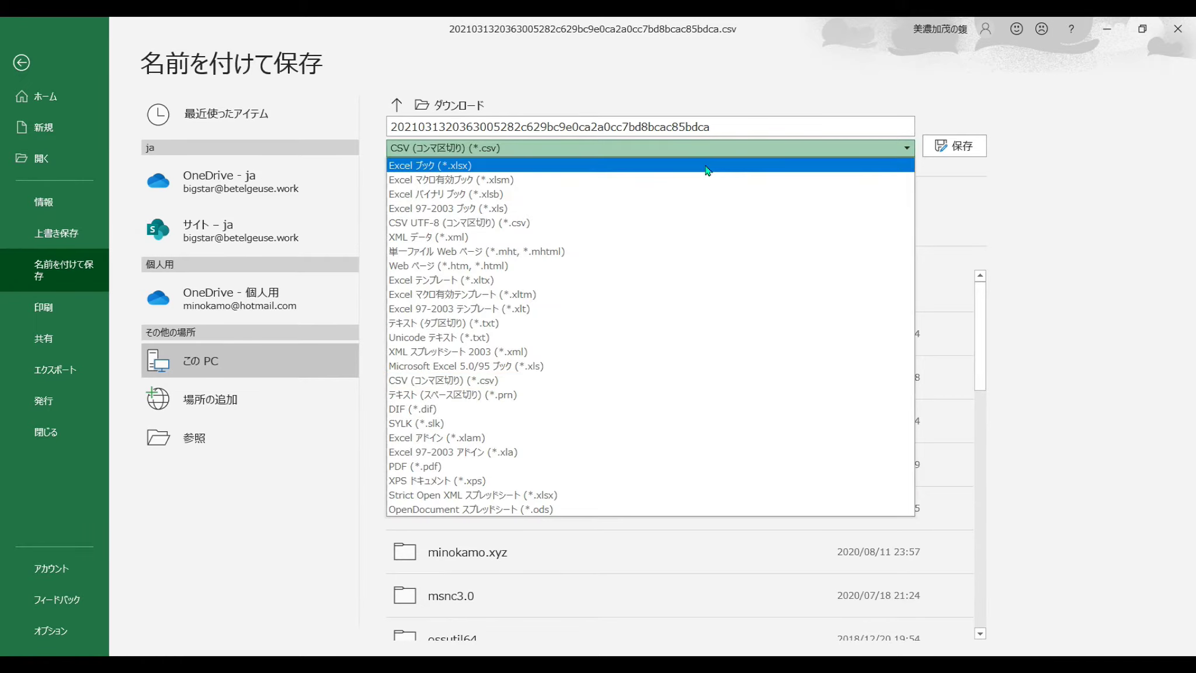
click(710, 166)
click(738, 127)
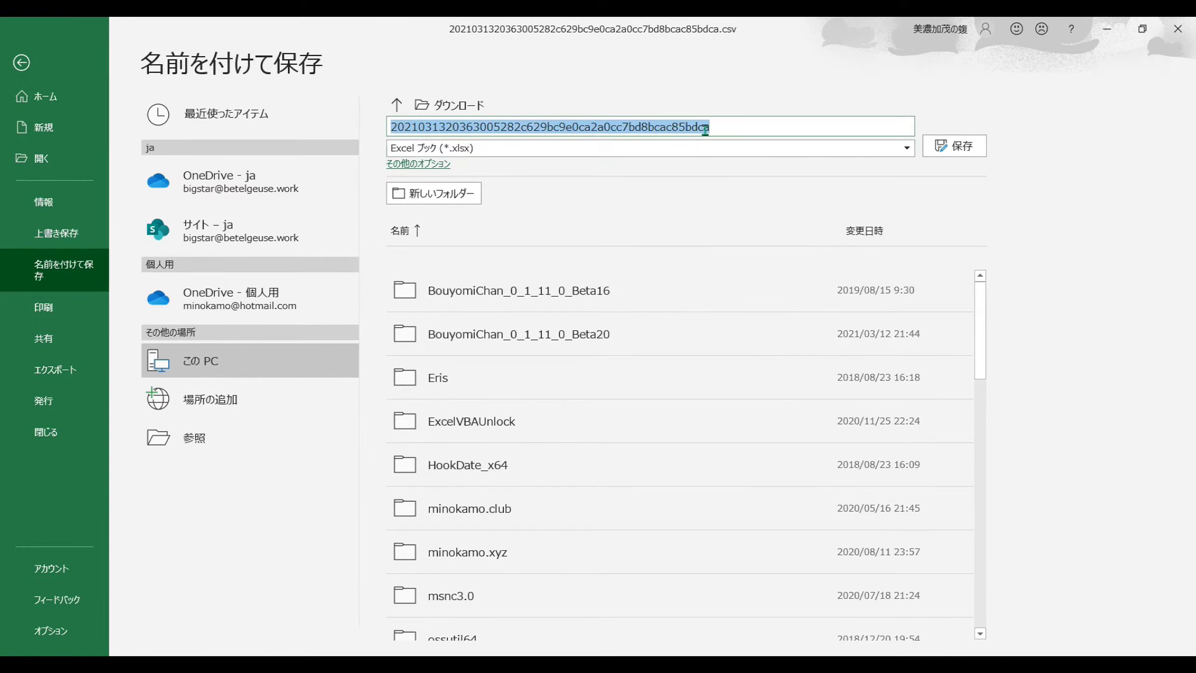
click(733, 123)
drag(733, 124, 385, 126)
text(clicl)
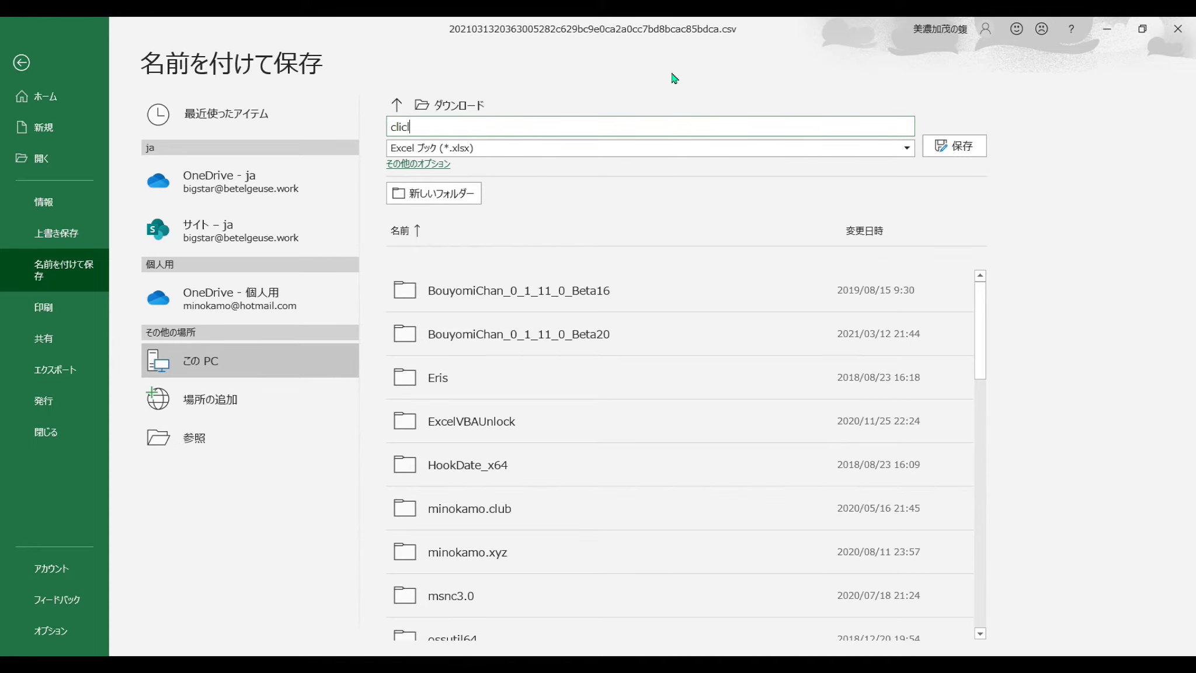
text(kabu)
click(961, 145)
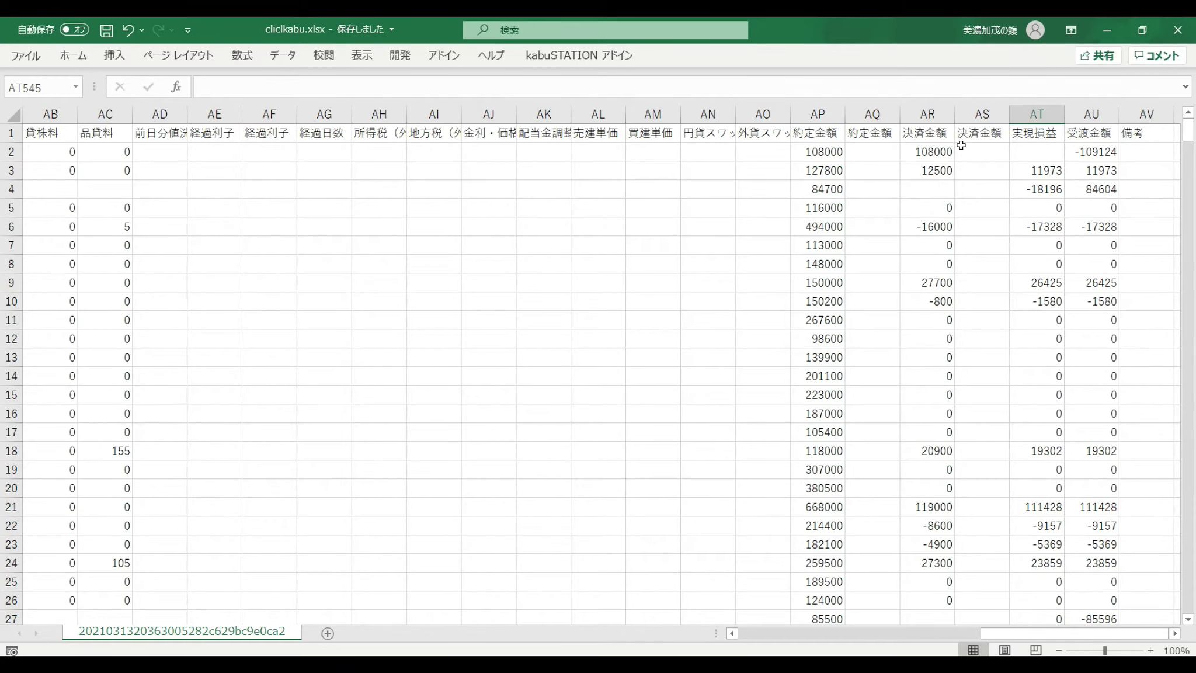
Total the 受渡金額 column with AutoSum in cell AU545, covering AU2:AU544.
click(1092, 137)
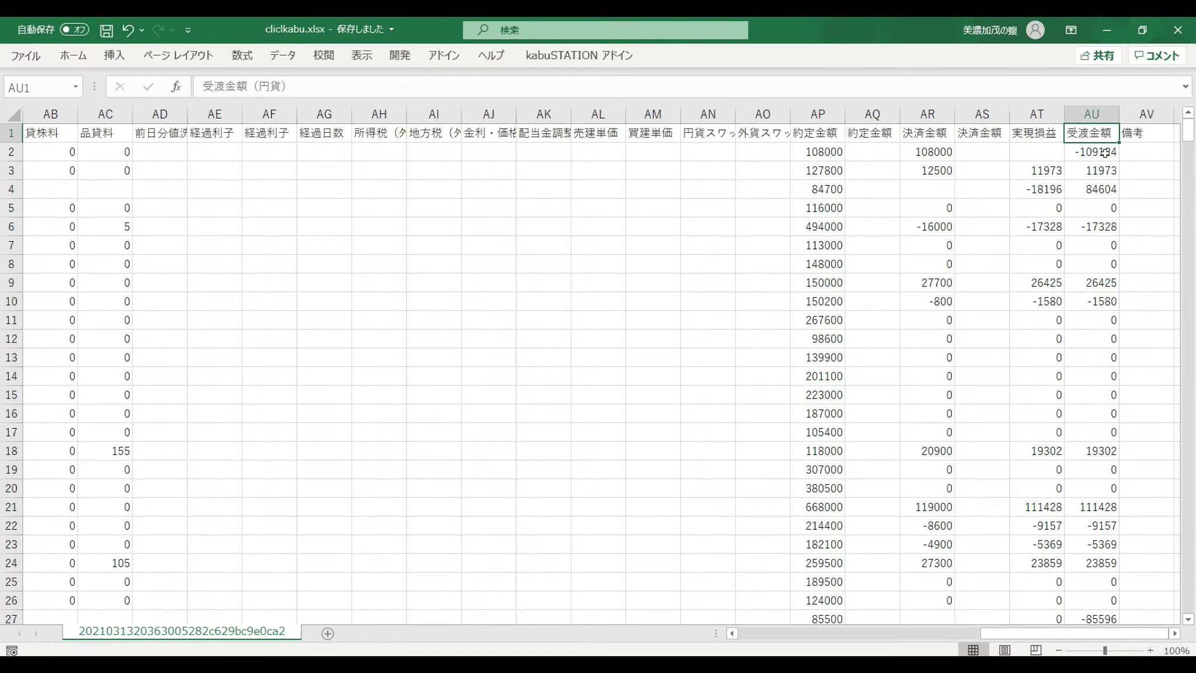
drag(1189, 129, 1171, 637)
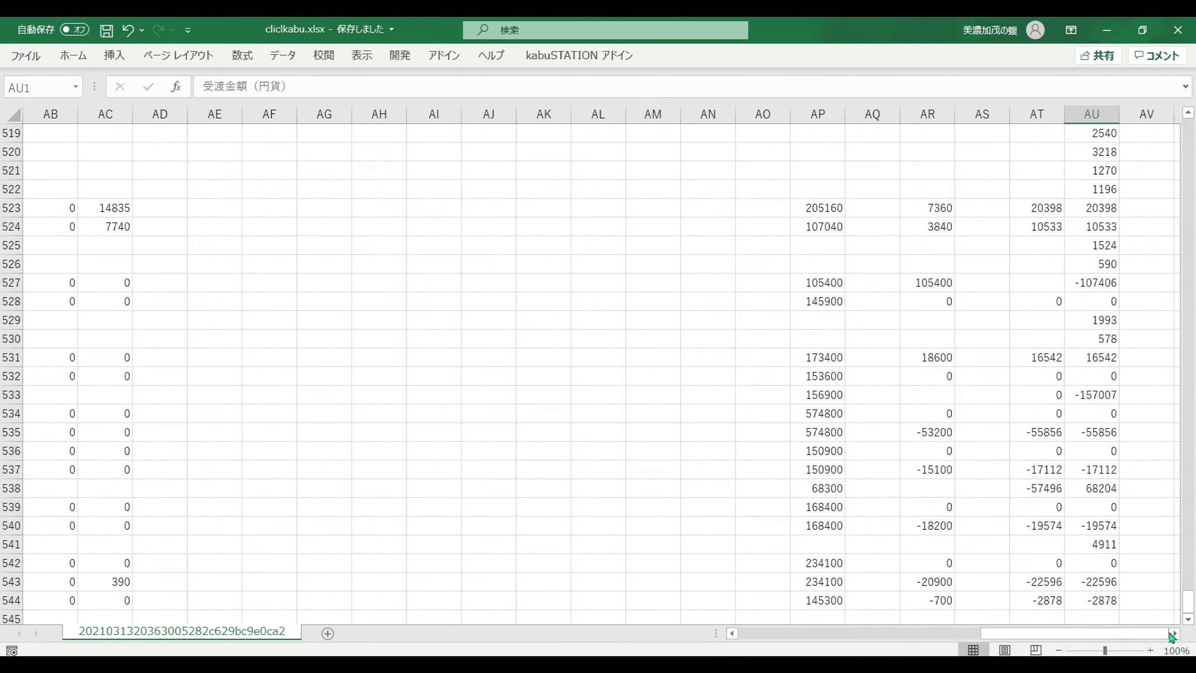
scroll(1180, 570, down, 1)
scroll(1103, 578, down, 2)
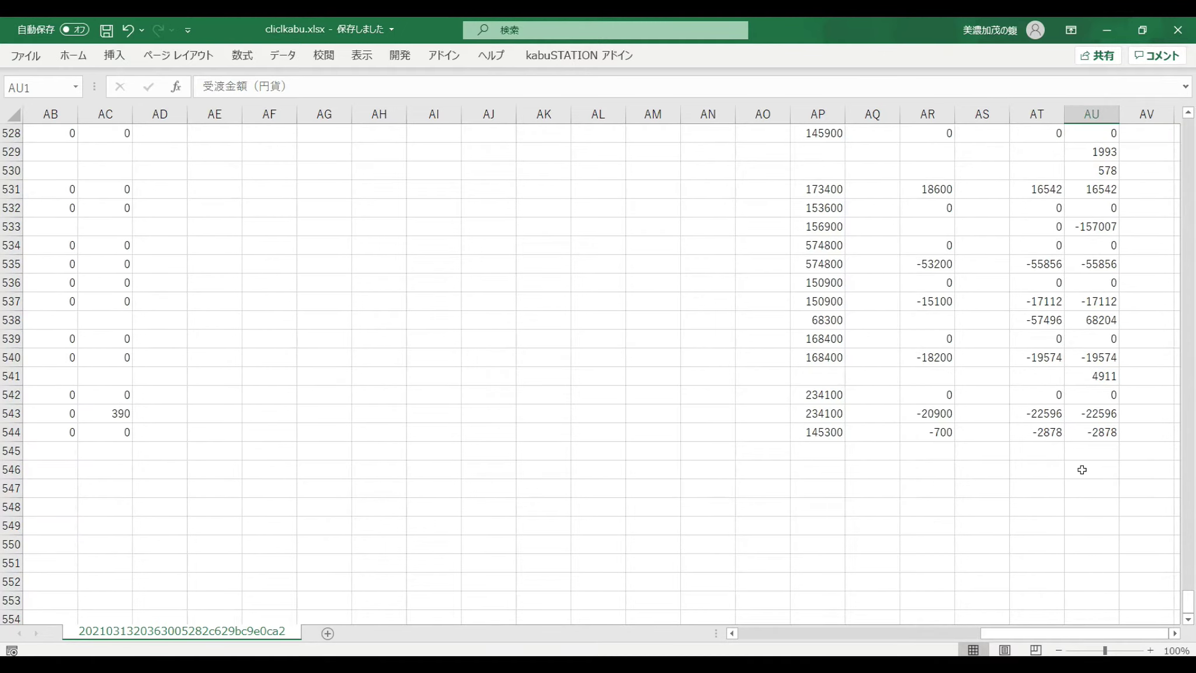
click(1092, 450)
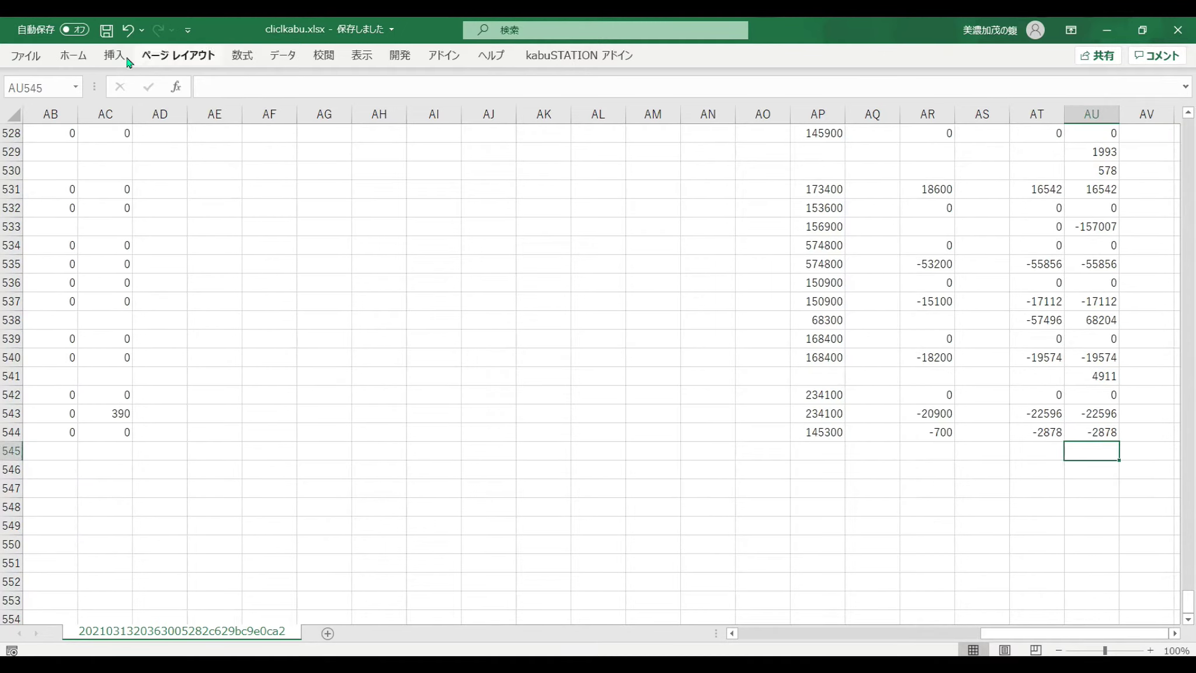
click(82, 56)
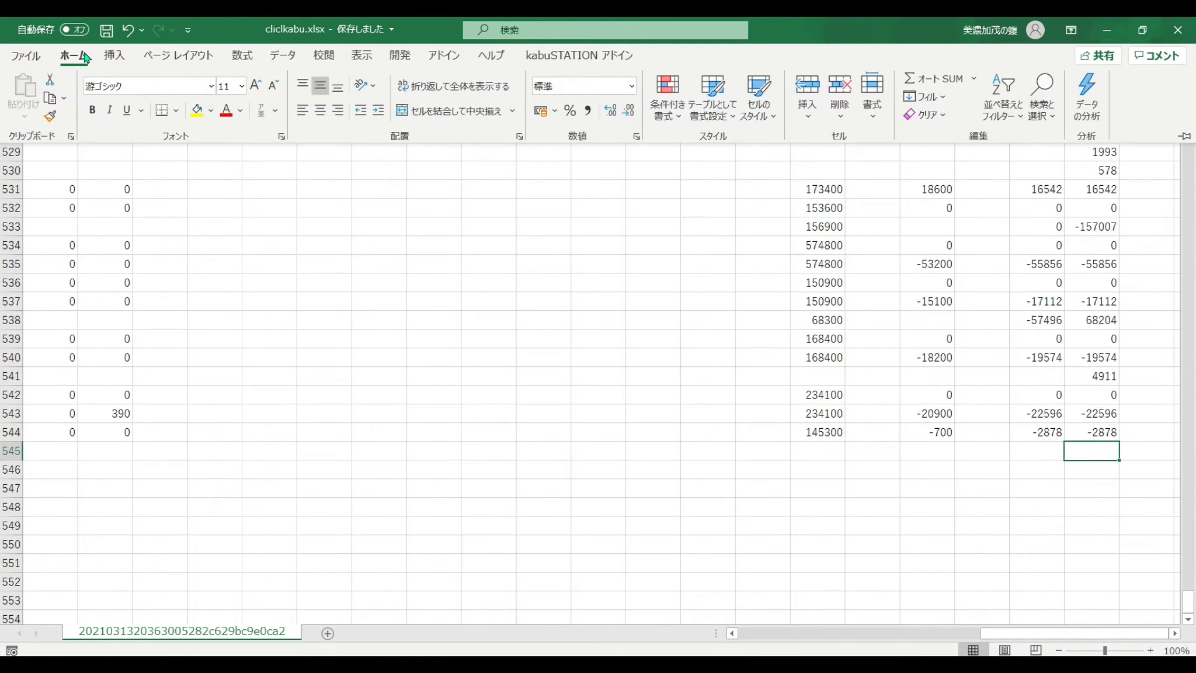
click(972, 83)
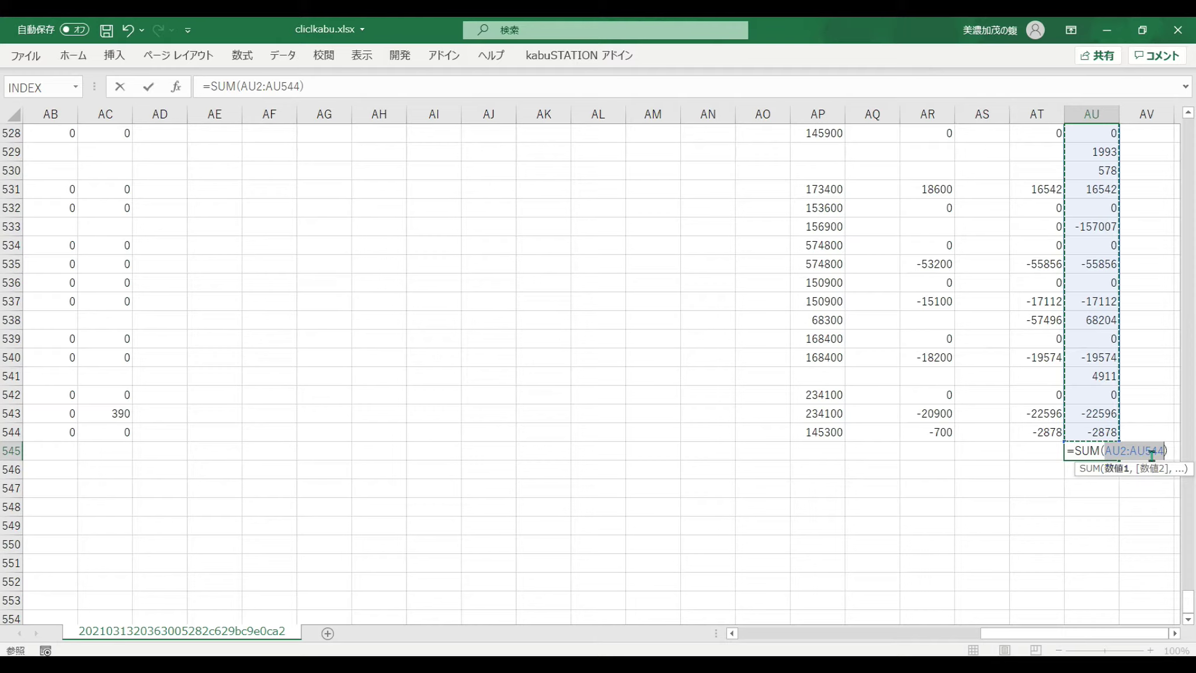
key(Return)
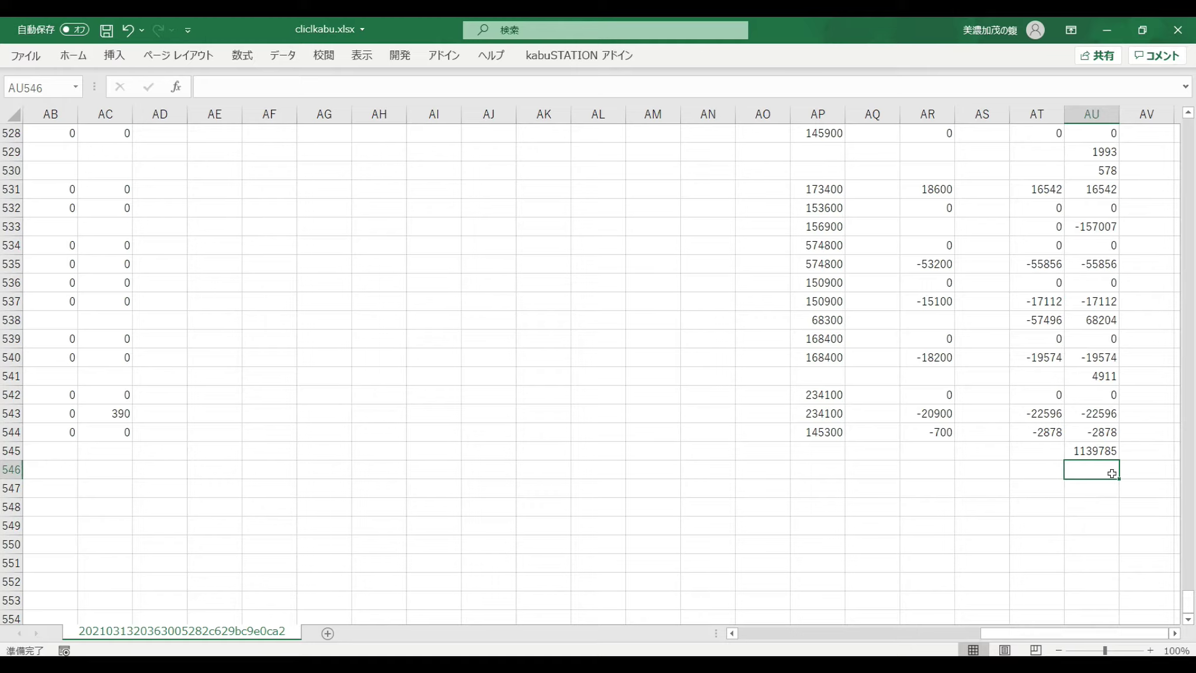
Extend the SUM formula from AU545 to AT545 to total 実現損益, and delete the formula in AU545.
click(1104, 451)
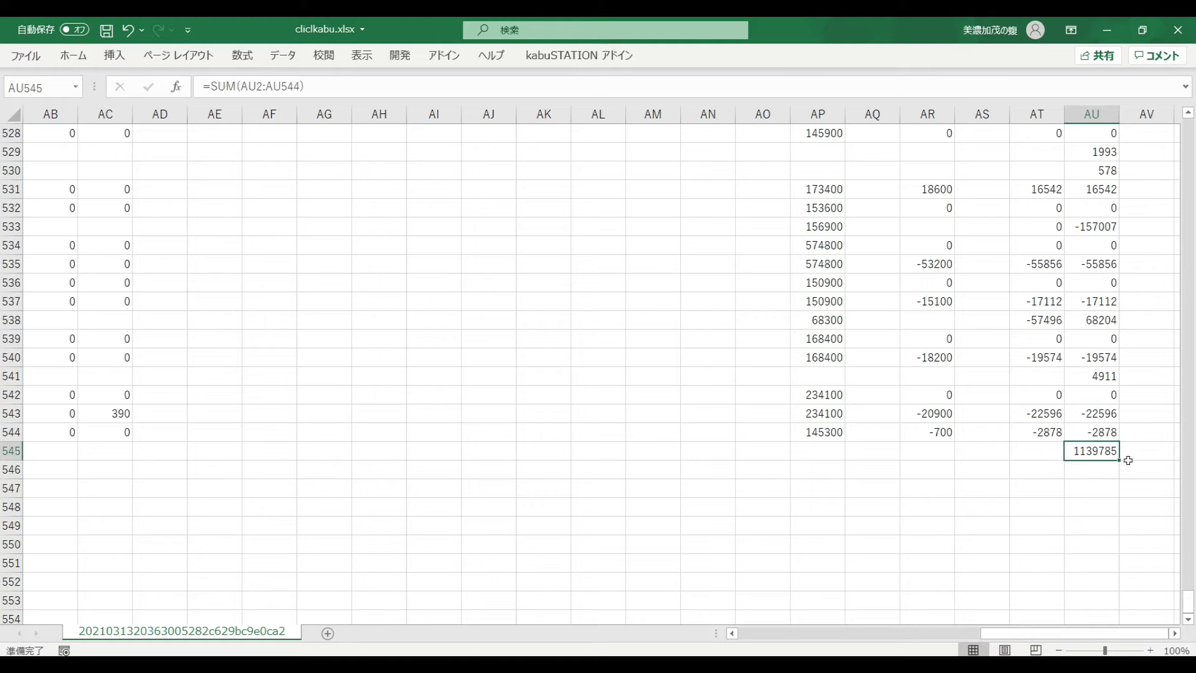
drag(1119, 461, 1015, 462)
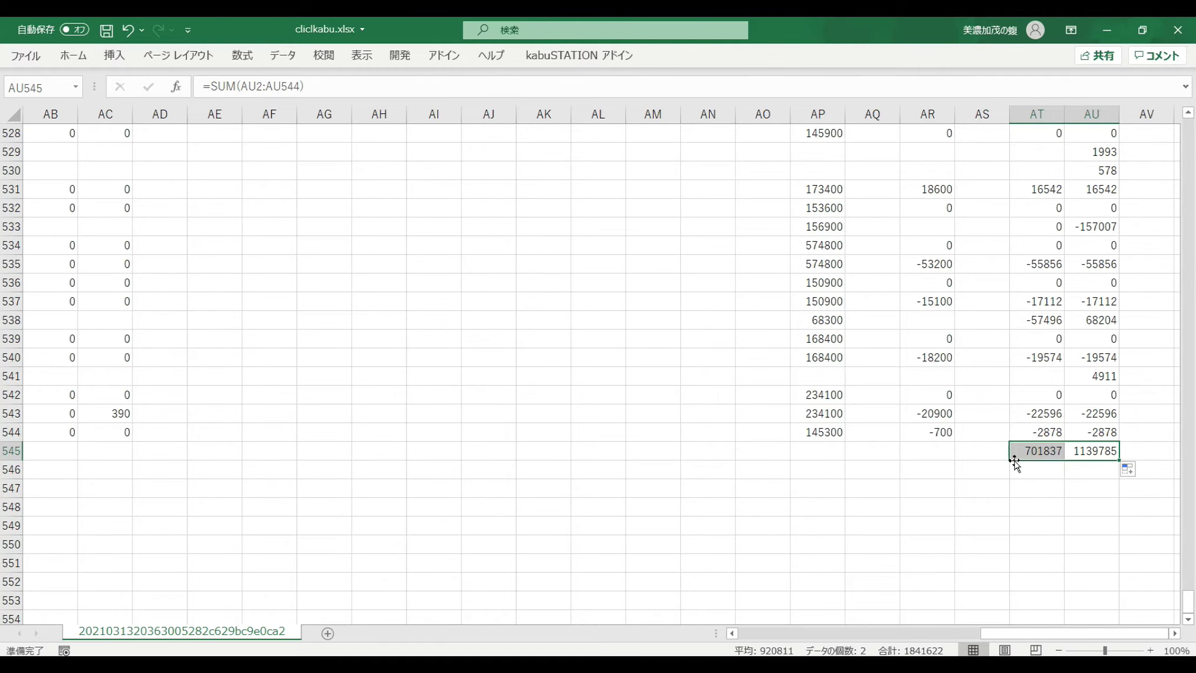
click(1034, 447)
mouse_move(1188, 607)
mouse_down()
mouse_move(1194, 108)
mouse_move(1188, 608)
mouse_up()
click(1097, 451)
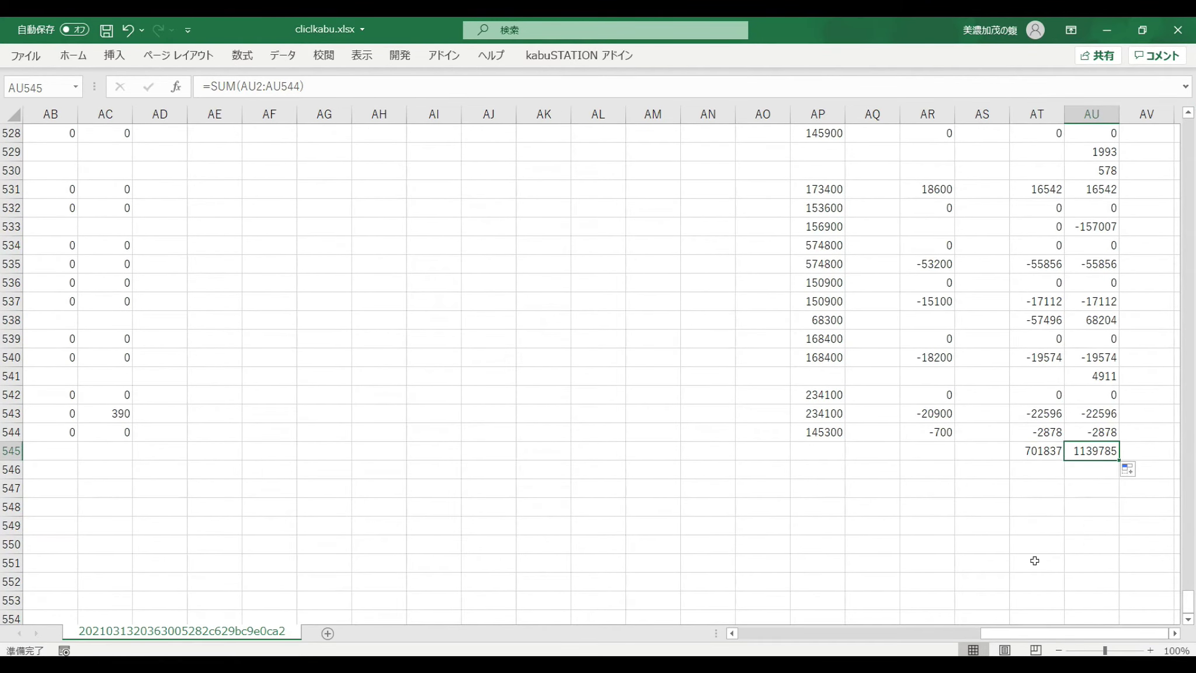
key(Delete)
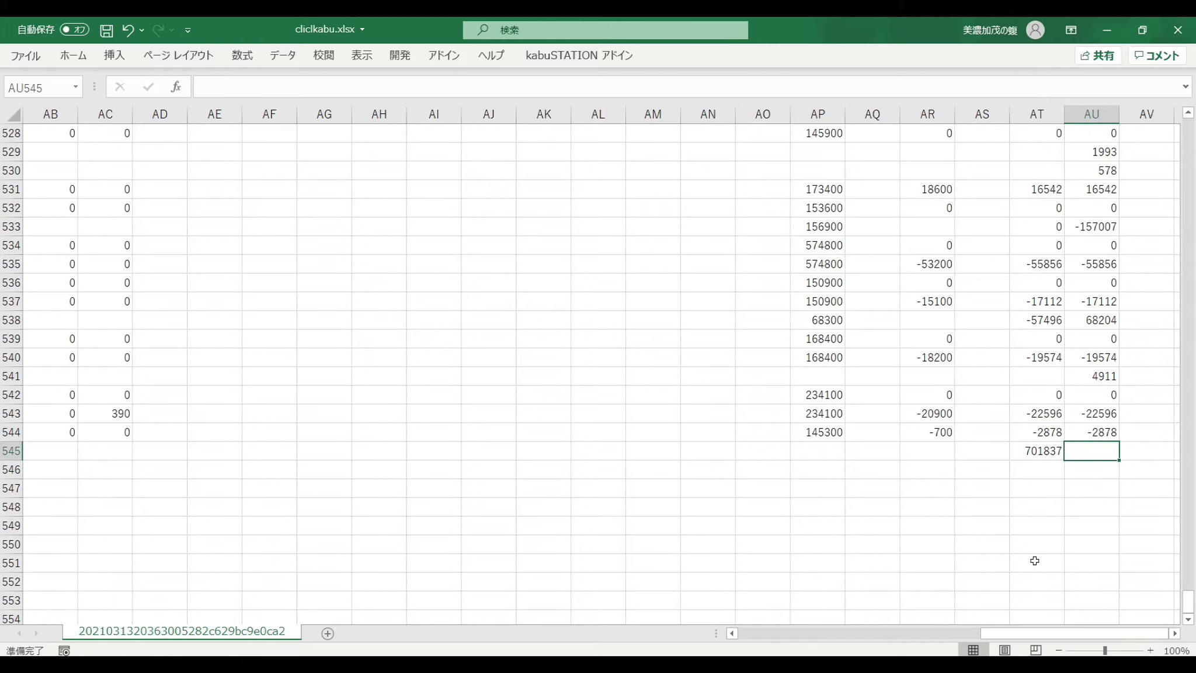
click(1048, 453)
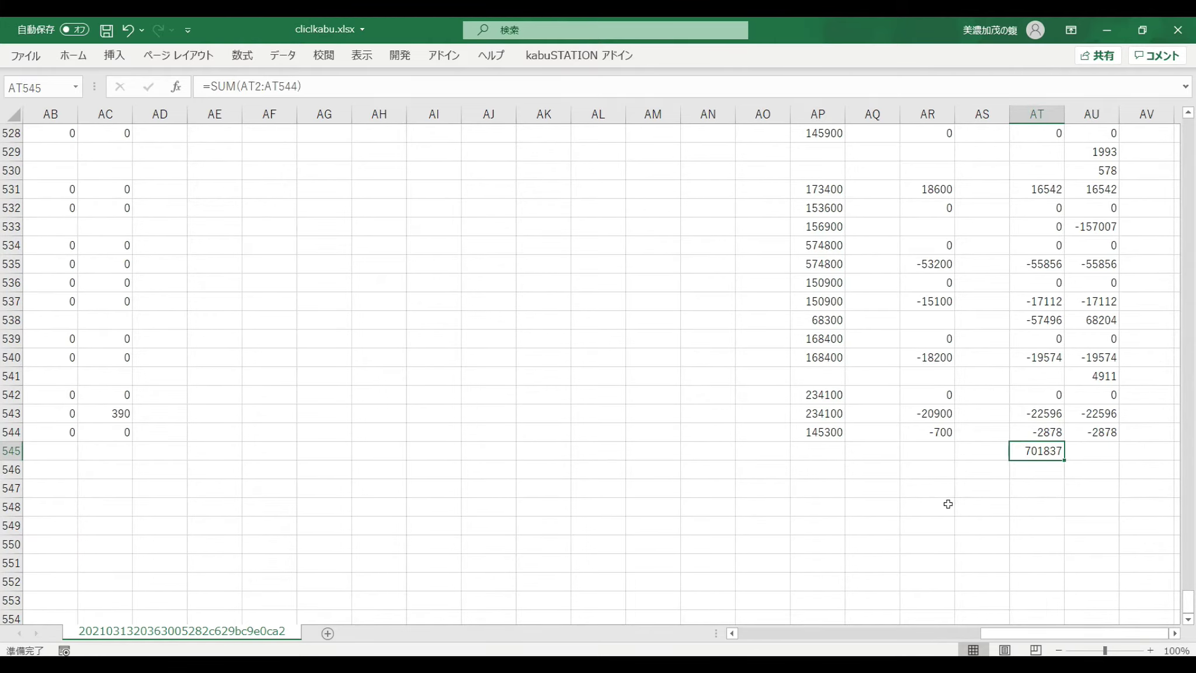
Create a new blank workbook and rename its sheet to 一般口座.
key(ctrl+n)
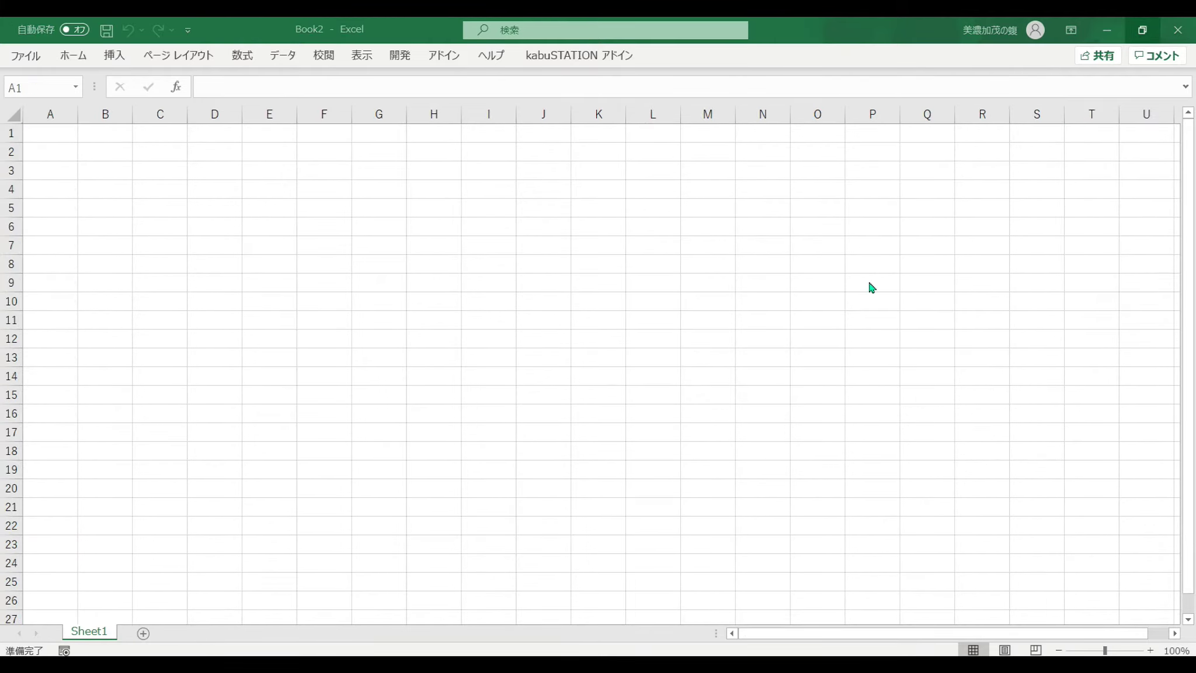
double_click(100, 631)
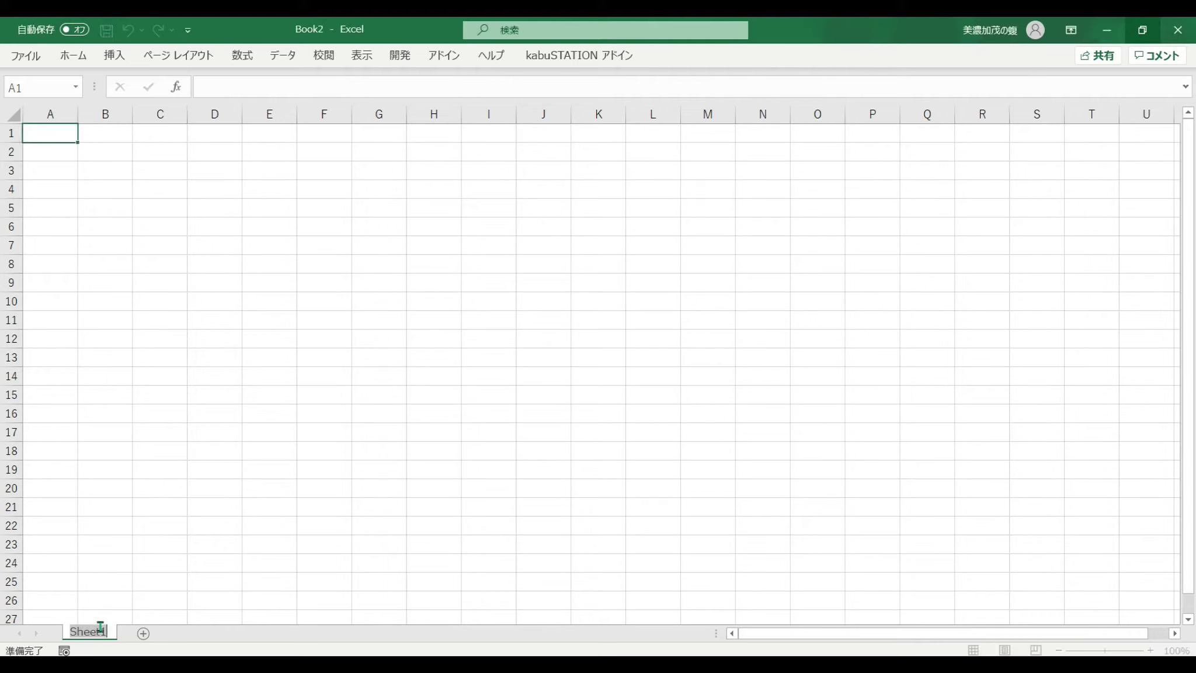
text(いっぱん)
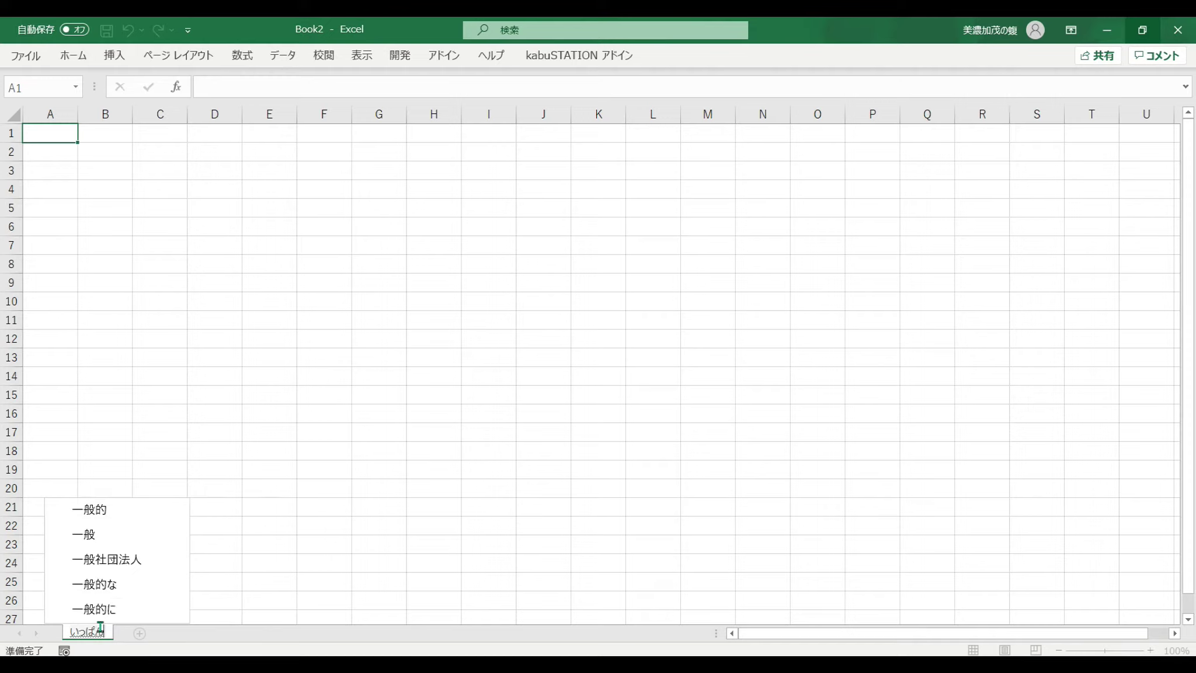
text(こうざ)
key(space)
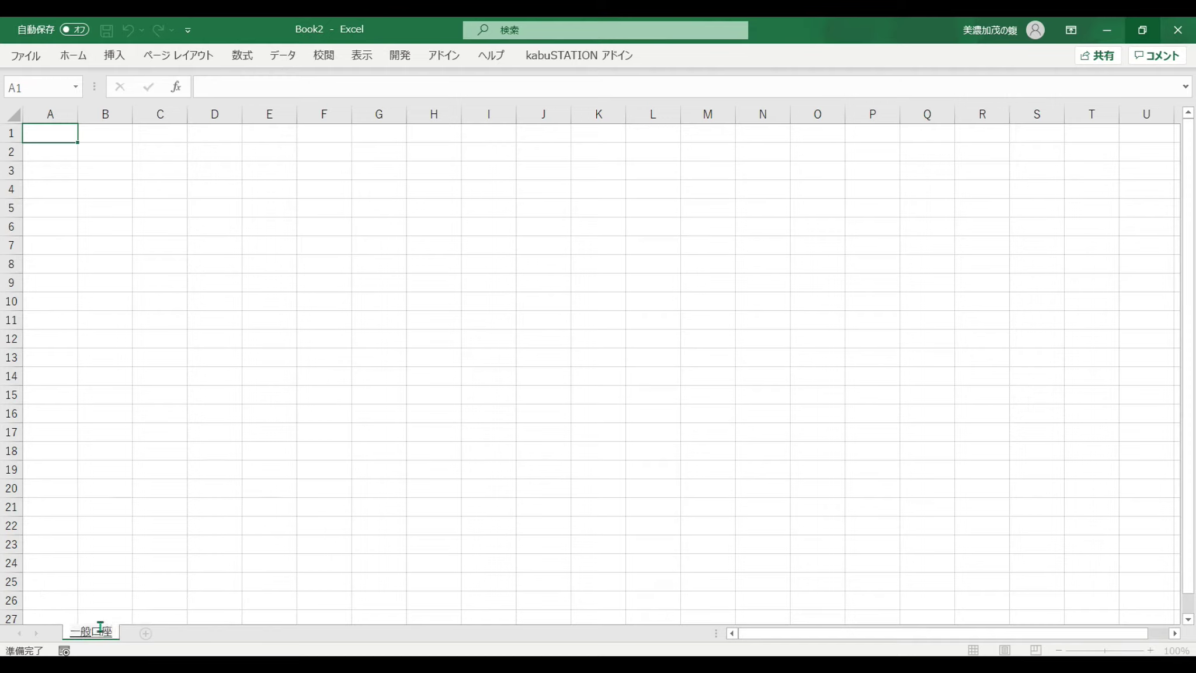
key(Return)
key(Return)
Enter the broker names クリック証券, 株コム, 楽天証券, SMBC and SBI証券 in cells A1 to A5.
text(クリック証券)
key(Return)
key(Return)
text(かぶこむ)
key(Tab)
key(Return)
key(Return)
text(rakutenshouken)
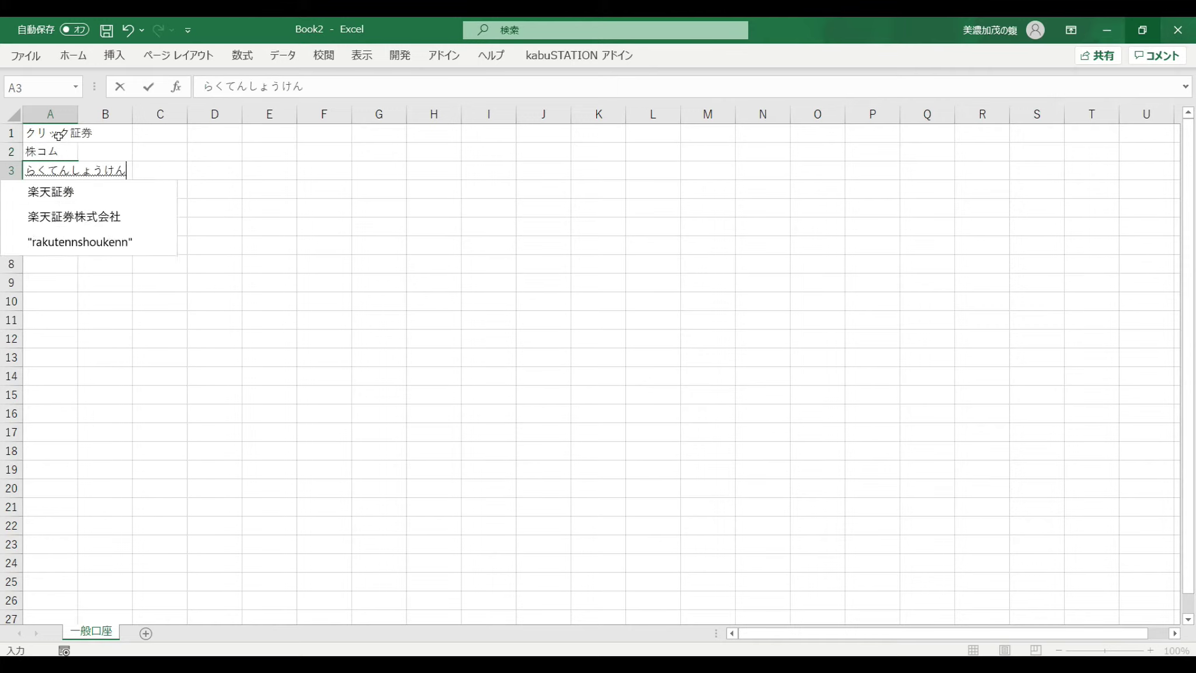
key(Tab)
key(Return)
key(Return)
text(SMBC)
key(Return)
key(Return)
text(SBI証券)
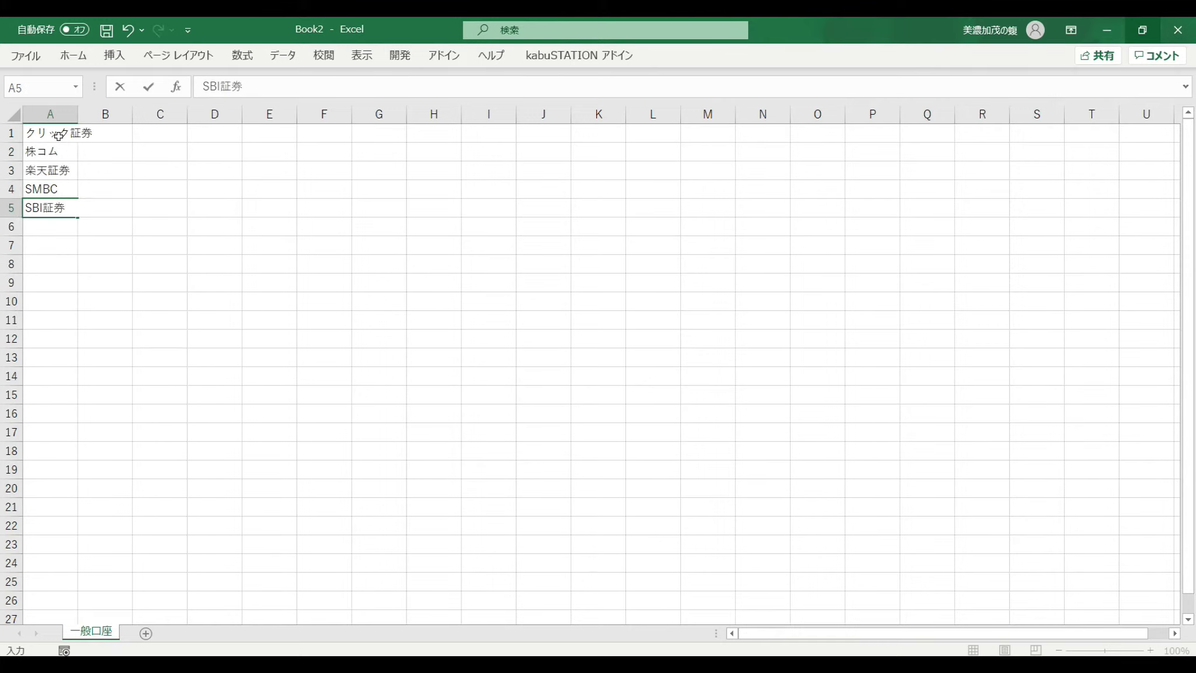
key(Return)
Move the list of broker names down one row so it occupies A2:A6.
click(58, 136)
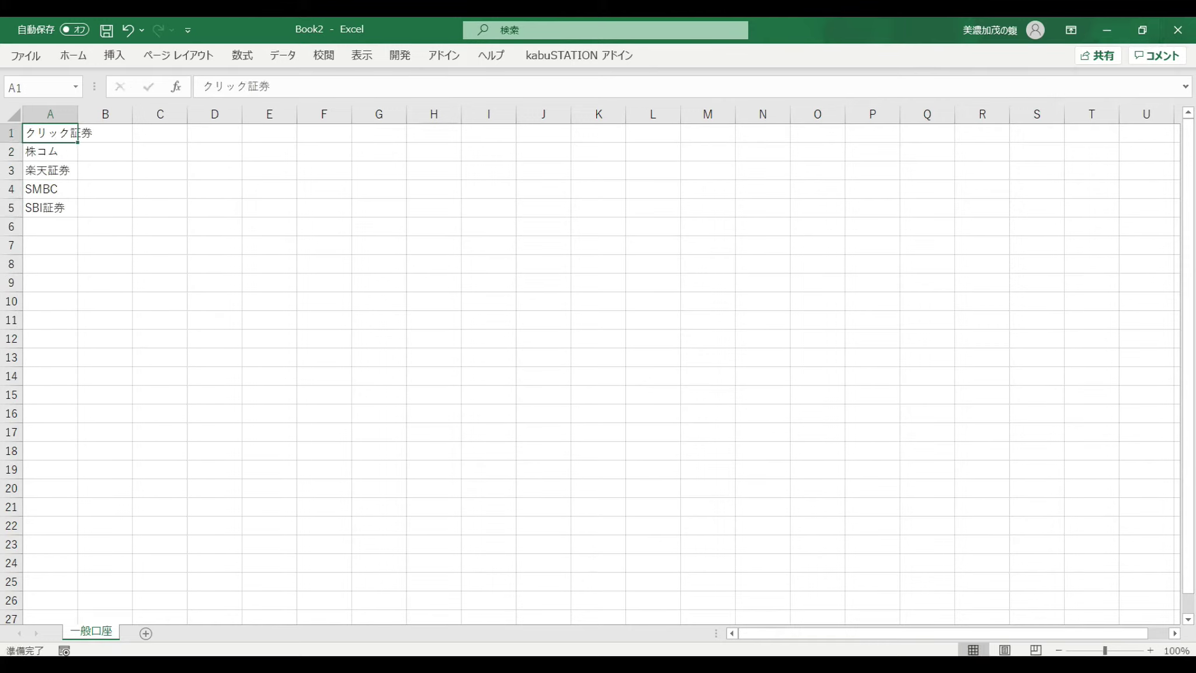
key(ctrl+shift+Down)
drag(50, 216, 50, 236)
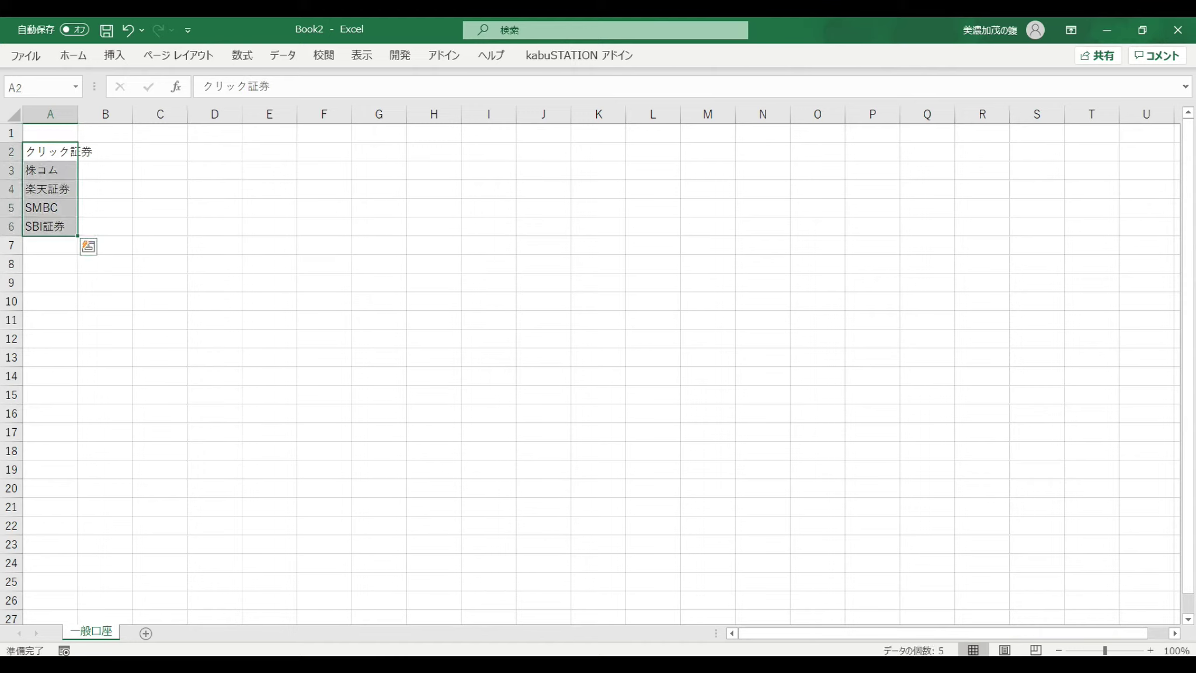
Enter the headings 株 in B1 and 先物 in C1, and auto-fit the width of column A.
click(105, 133)
text(株)
key(Tab)
text(先物)
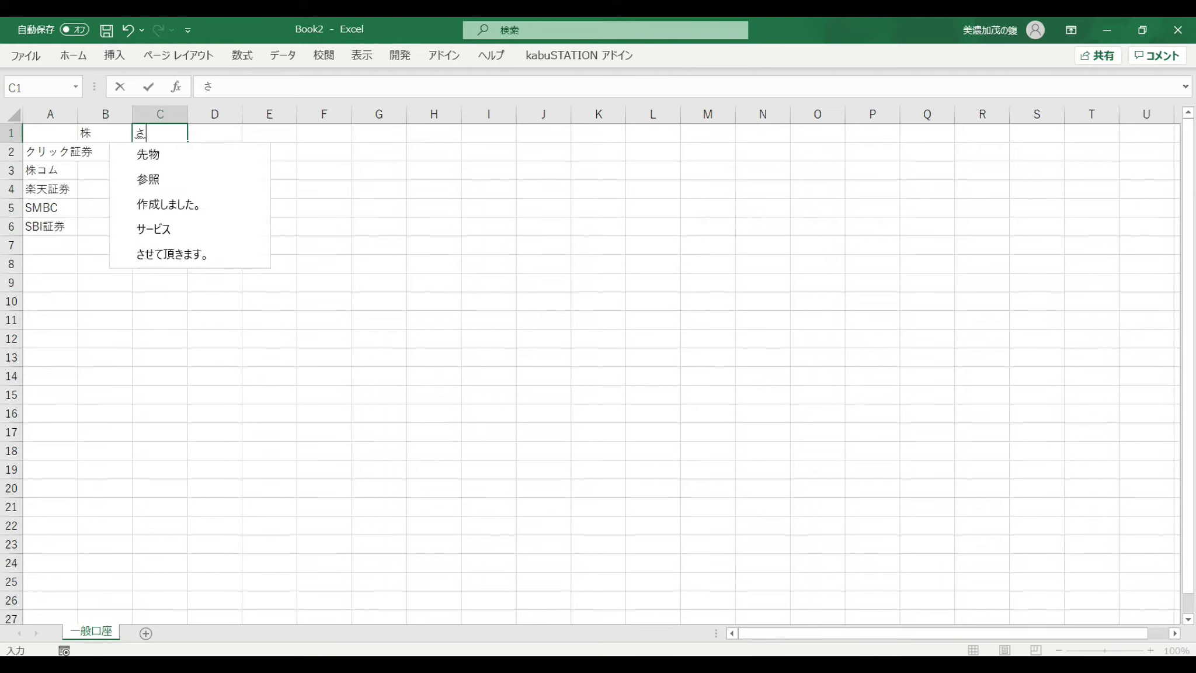
click(105, 227)
double_click(77, 114)
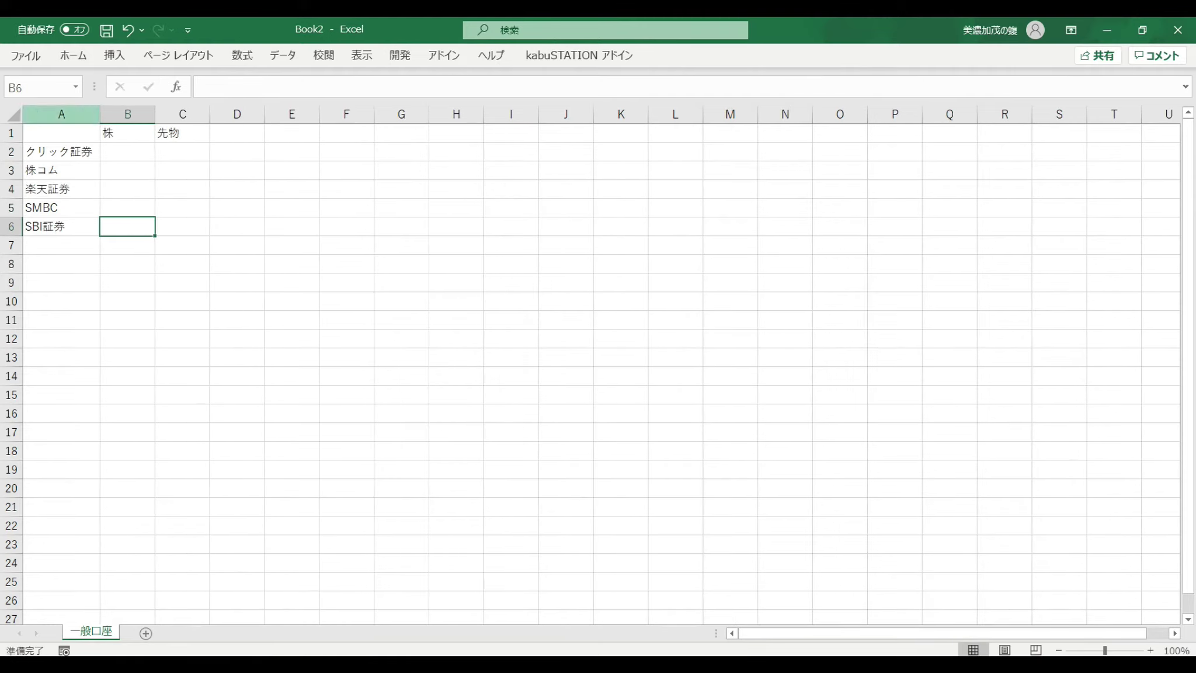
Switch to the click株.xlsx workbook and copy the 実現損益 total in cell AT545.
click(127, 152)
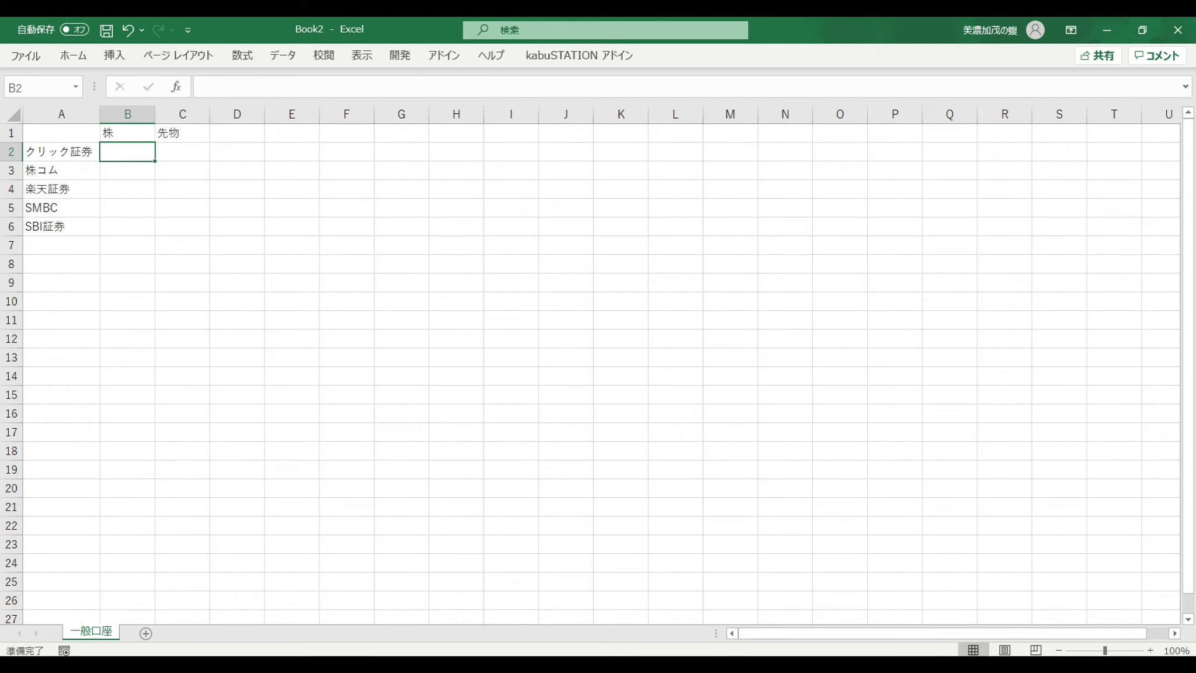
mouse_move(753, 666)
click(666, 598)
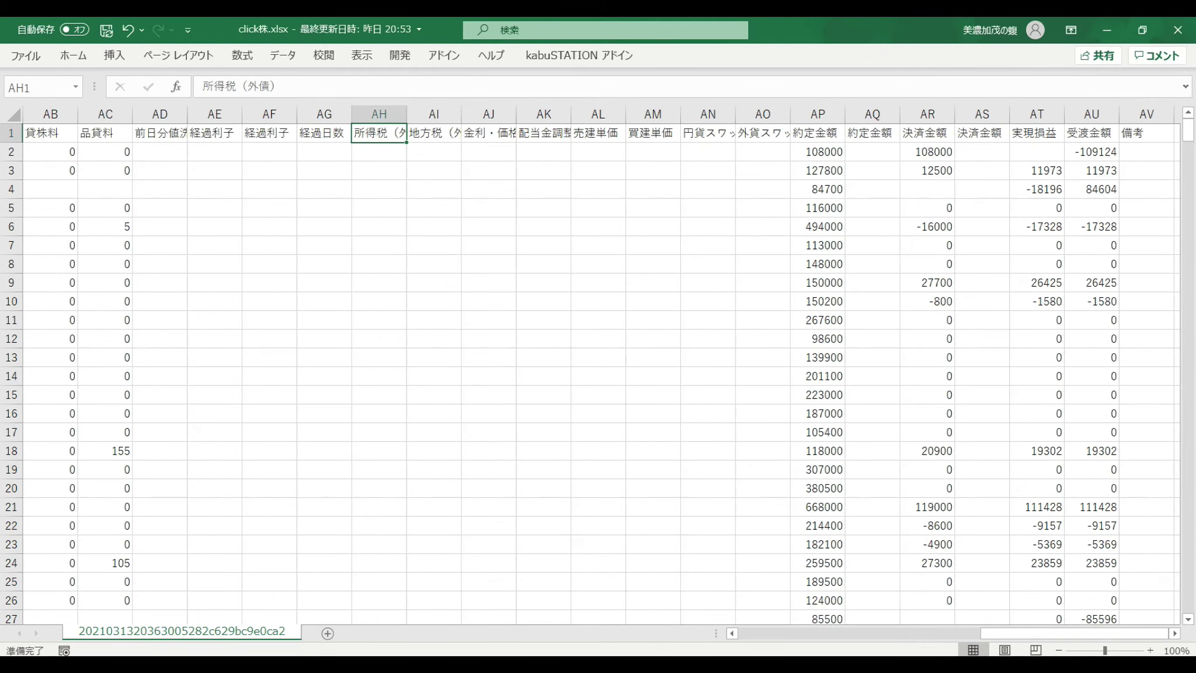
click(982, 132)
mouse_move(1188, 129)
mouse_down()
mouse_move(1188, 513)
mouse_move(1188, 130)
mouse_up()
click(1037, 134)
drag(1188, 130, 1188, 600)
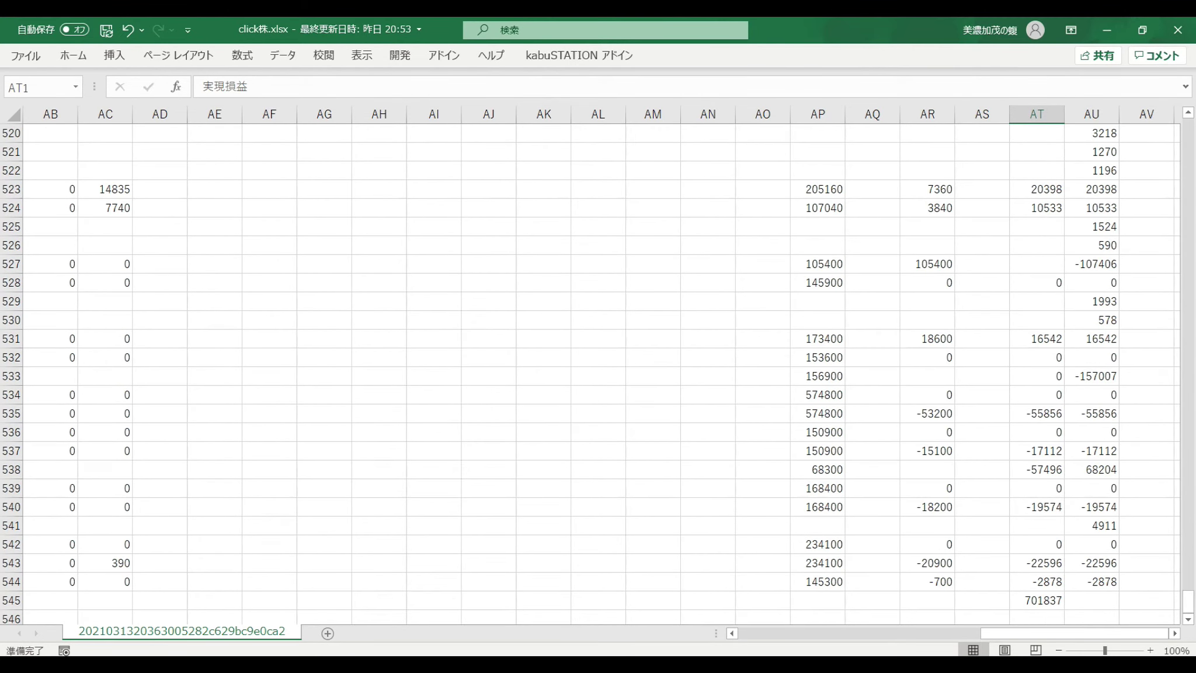
click(1037, 599)
right_click(1035, 604)
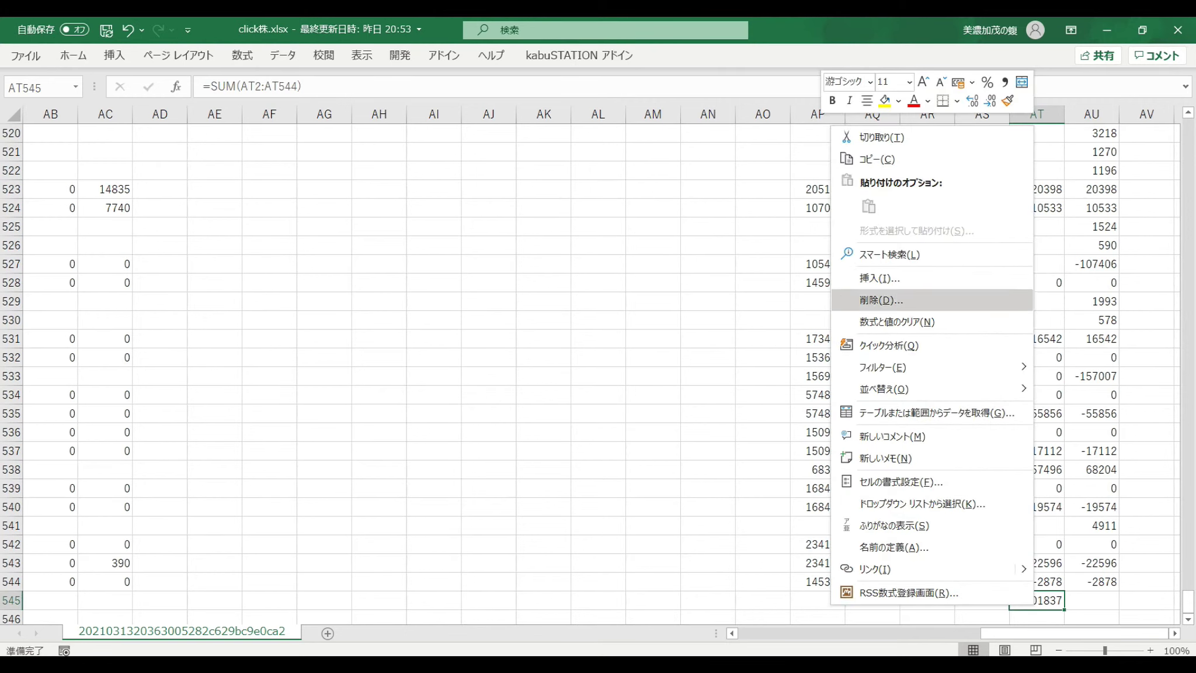
click(876, 159)
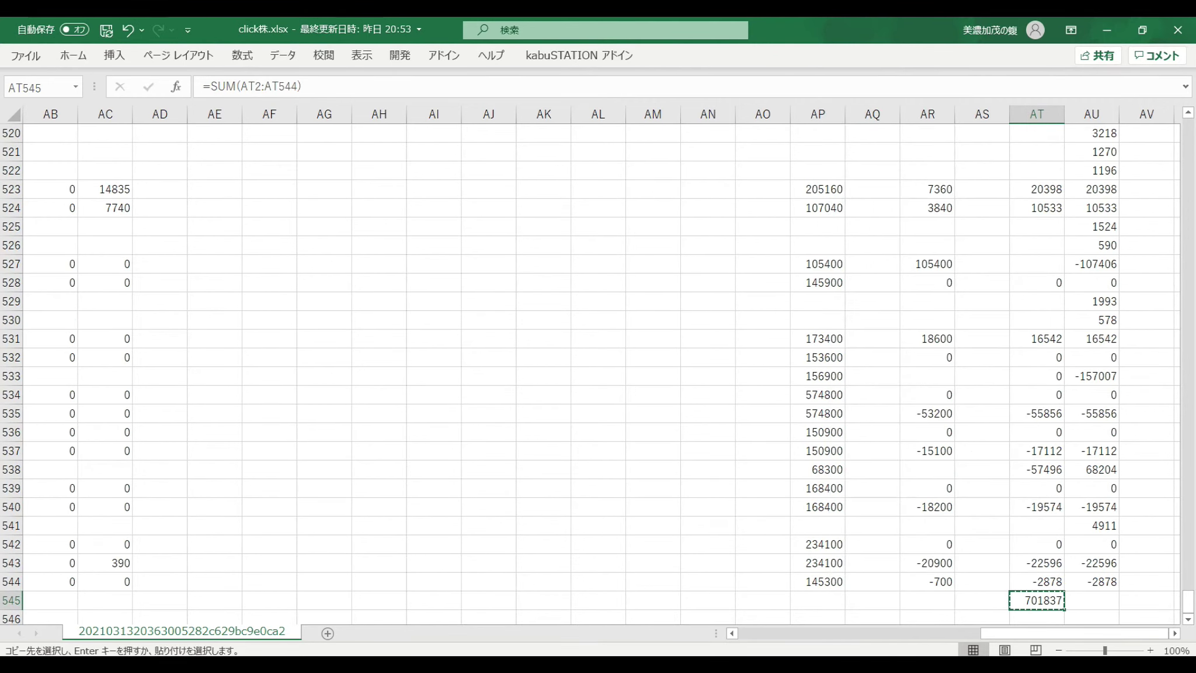
Return to Book2 and paste the copied total as a value into cell B2, under 株 for クリック証券.
mouse_move(750, 664)
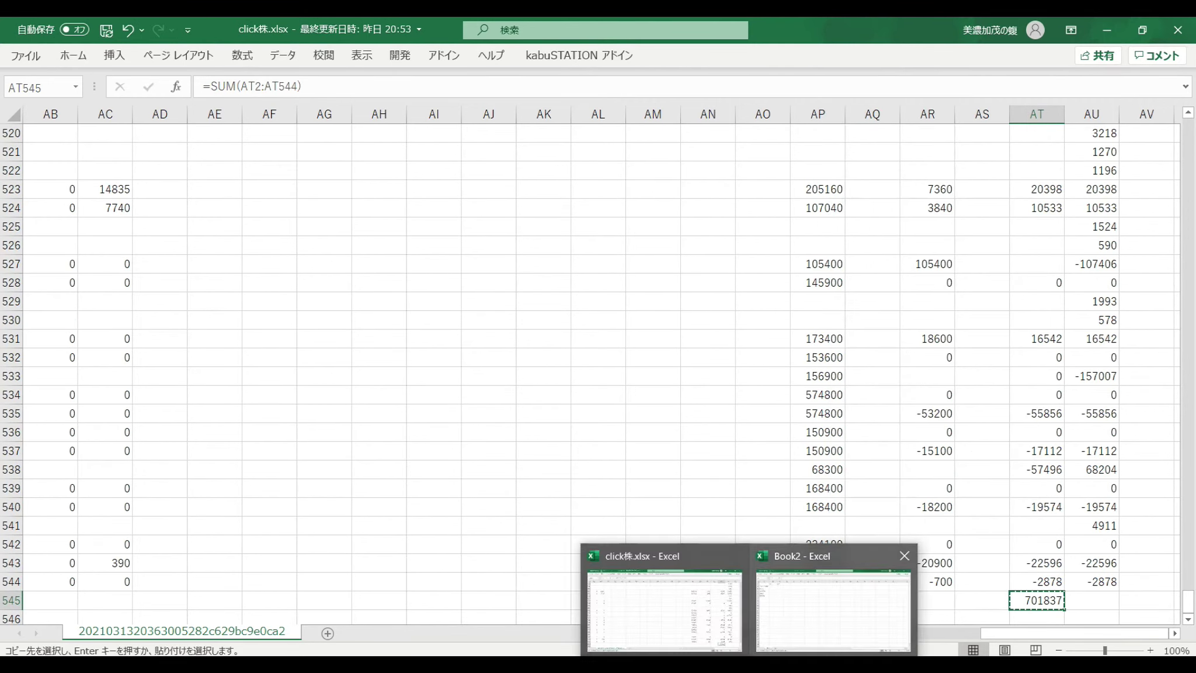
click(833, 600)
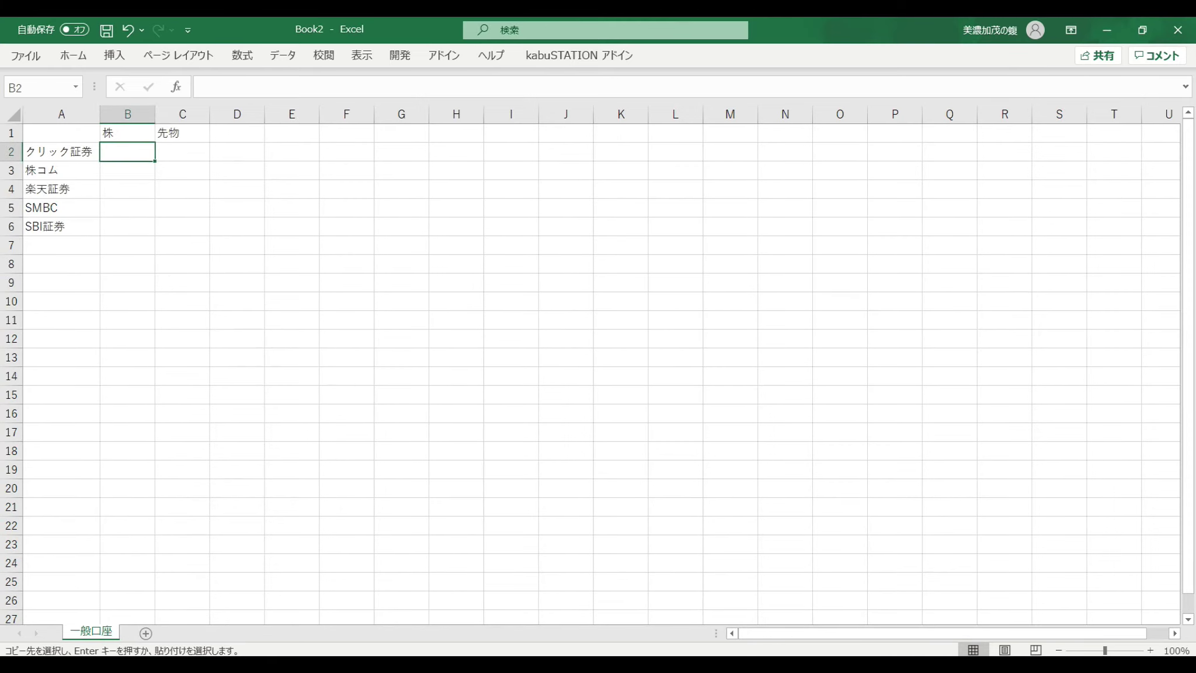
right_click(125, 153)
click(186, 225)
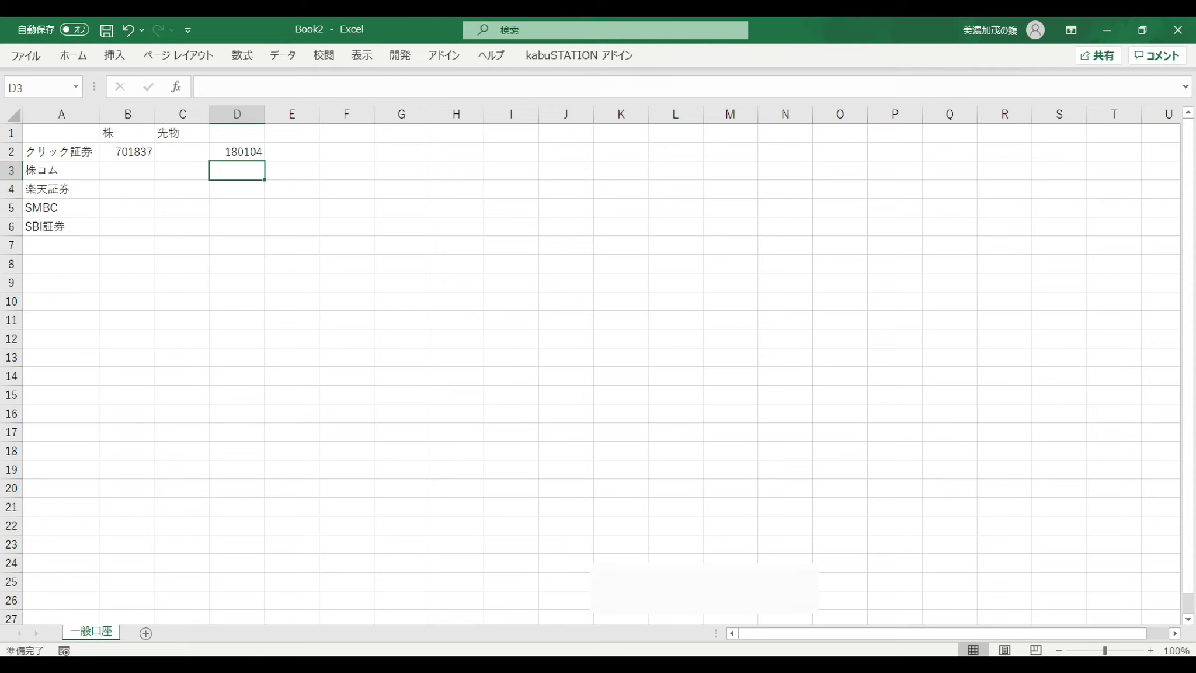
Check the 合計 amount in cfd.pdf in Edge, then return to Book2 and correct cell D2 to 108104.
mouse_move(709, 664)
click(710, 607)
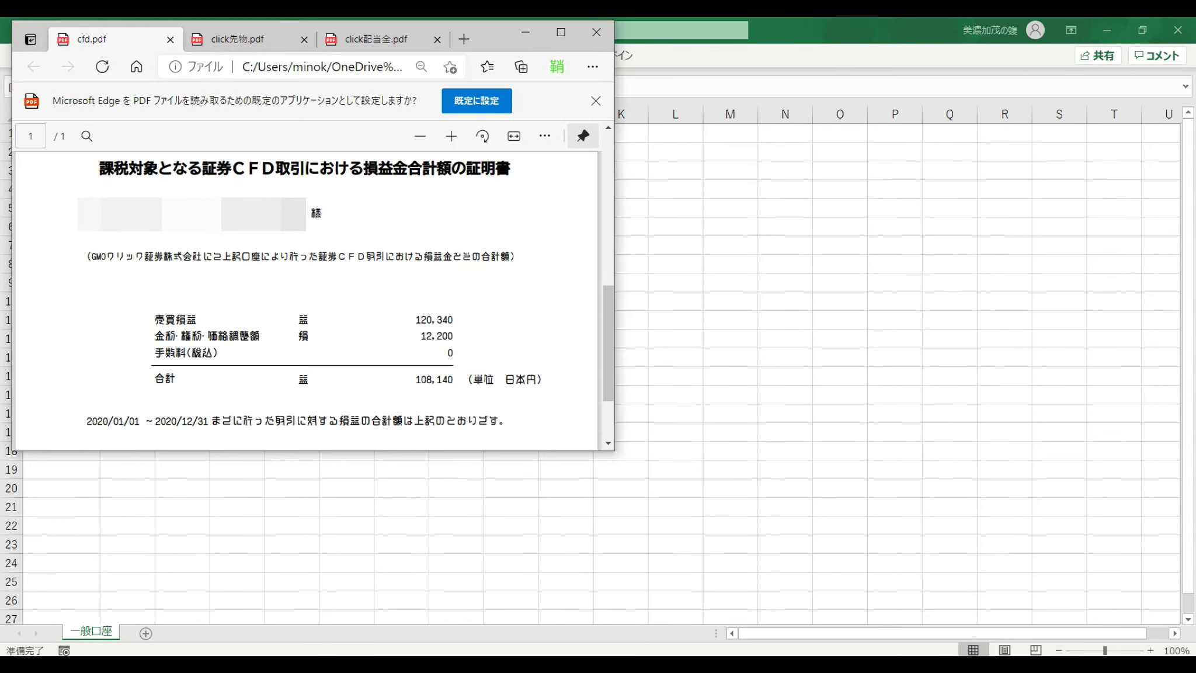
key(alt+Tab)
double_click(233, 151)
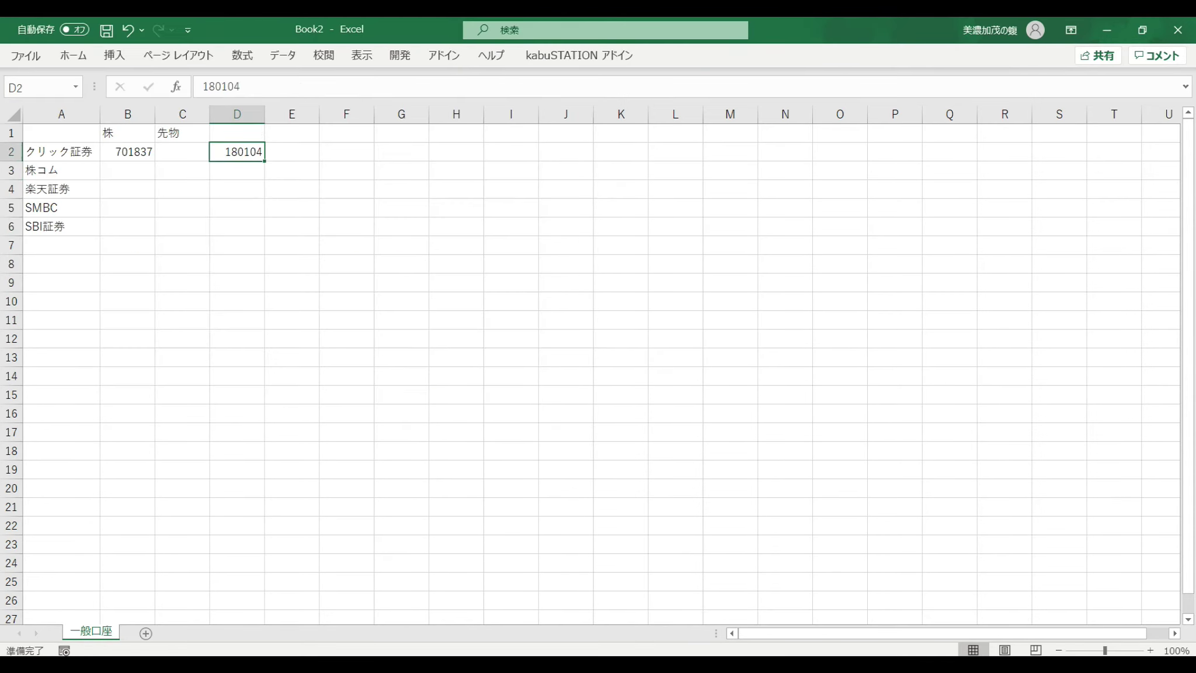
drag(231, 151, 244, 151)
text(08)
key(Return)
key(Return)
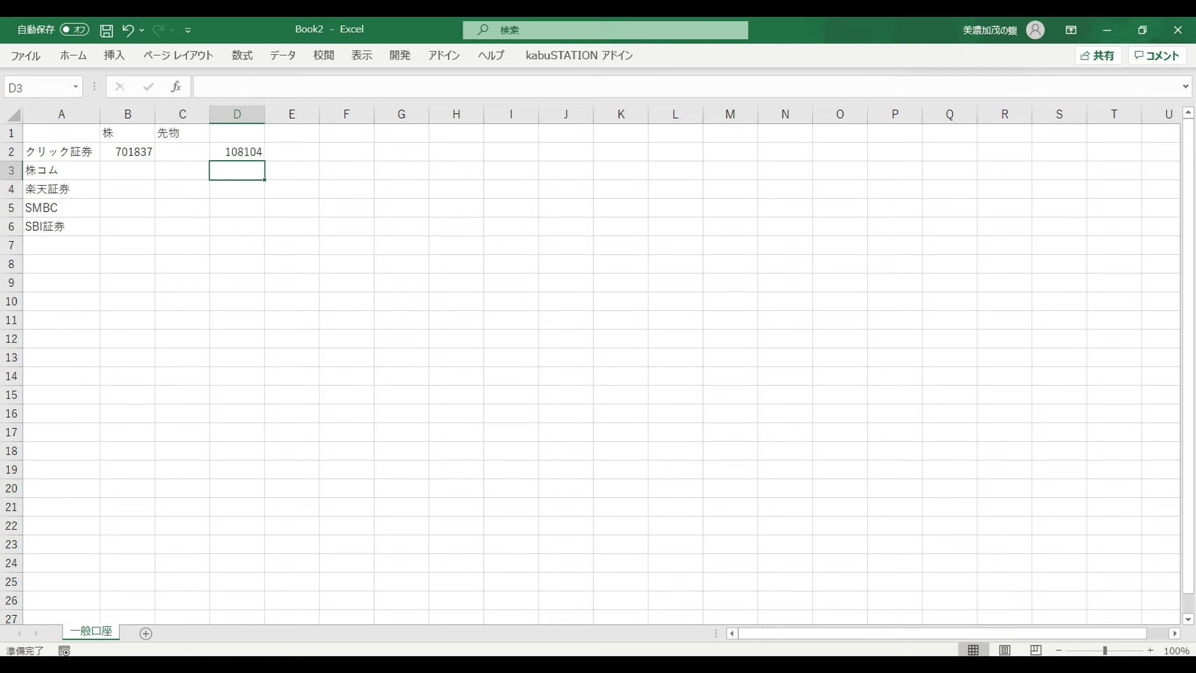
Enter the heading CFD in cell D1.
click(237, 132)
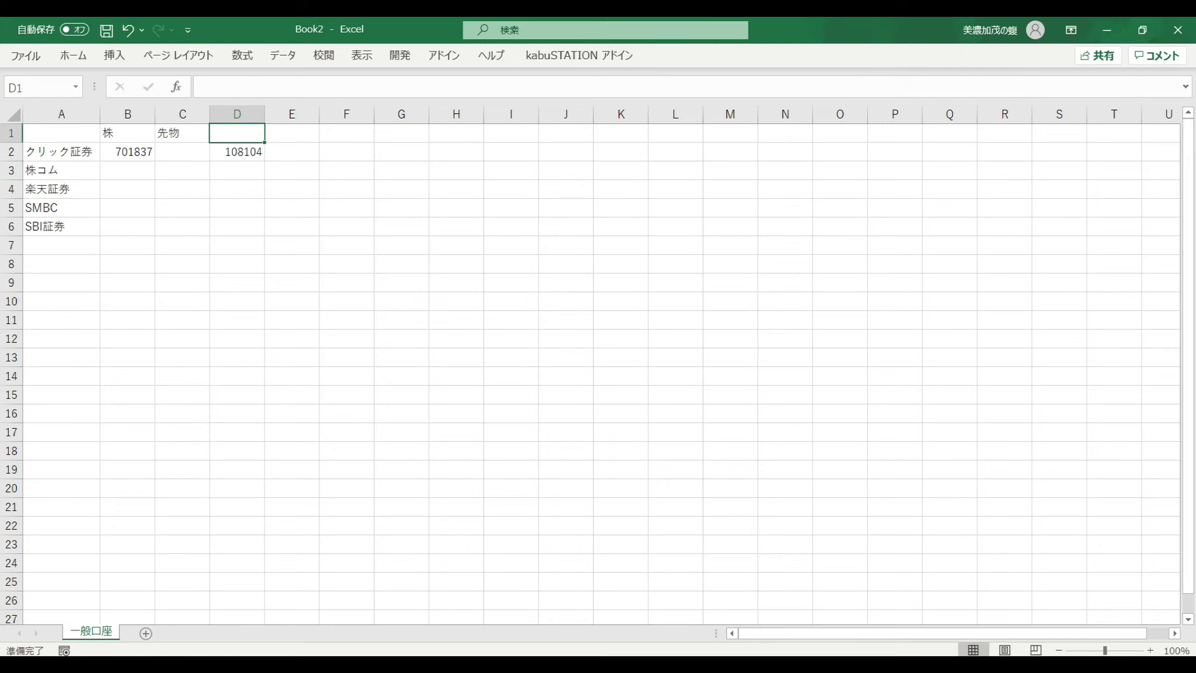
text(cfd)
key(Return)
key(Return)
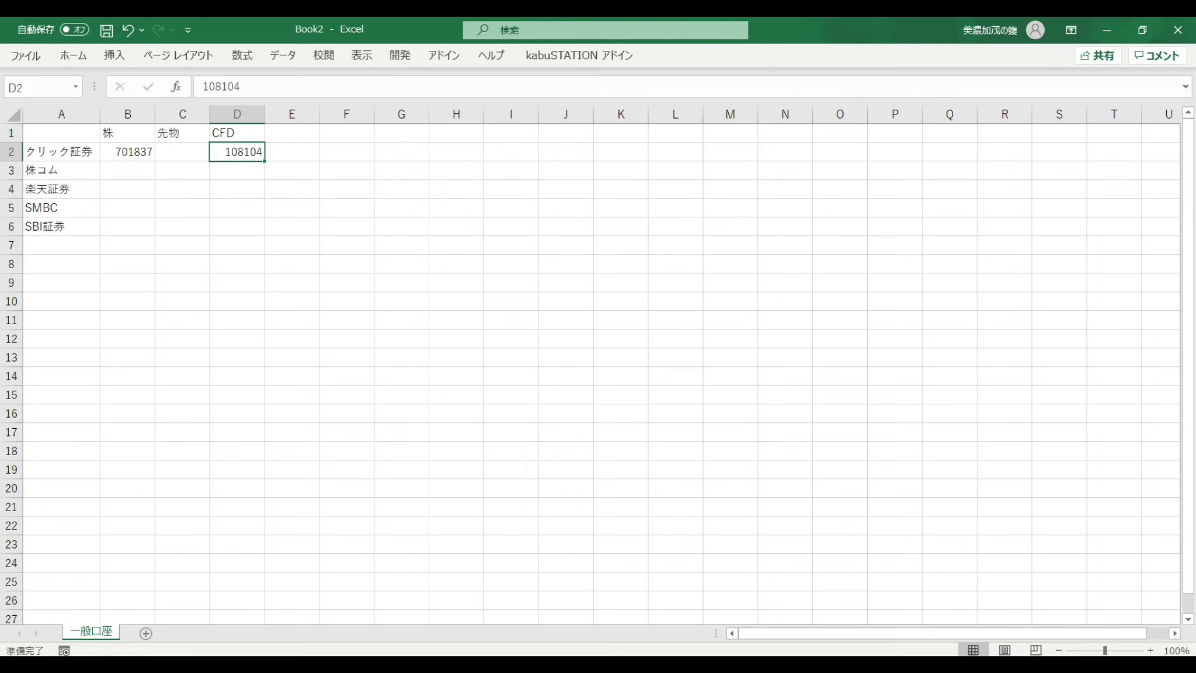
Switch to click先物.pdf in Edge and copy the digits 1,317,906 from the annual 損益金額 total in section ③, without the minus sign.
click(182, 151)
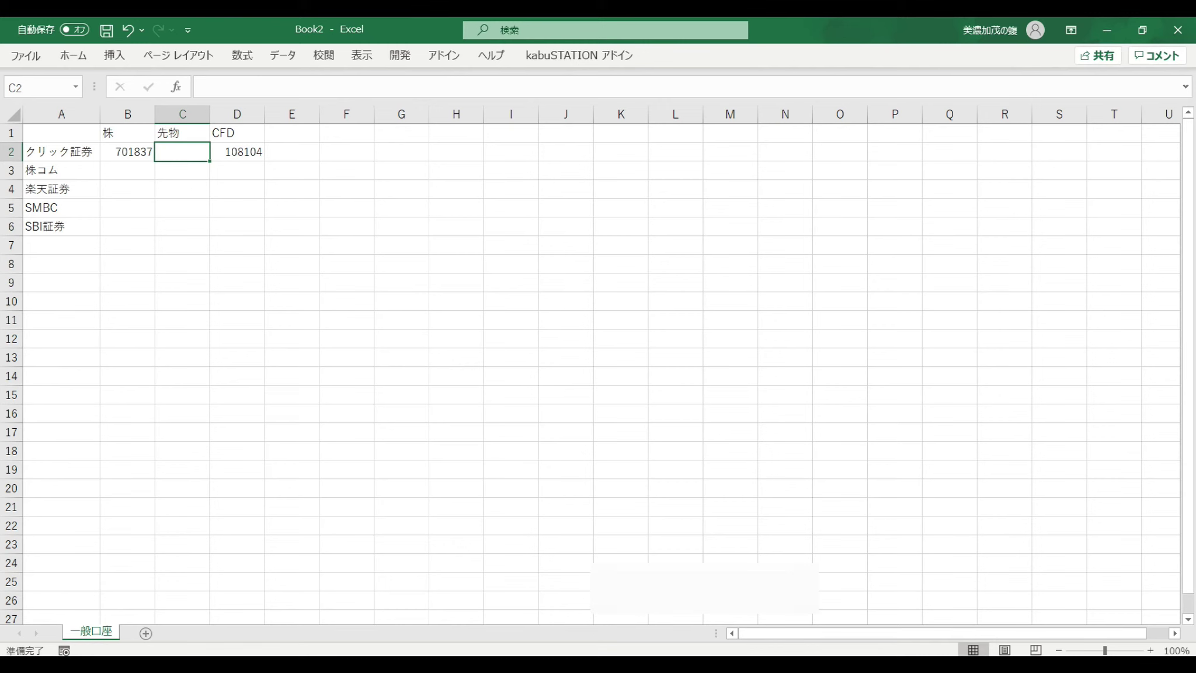
click(711, 664)
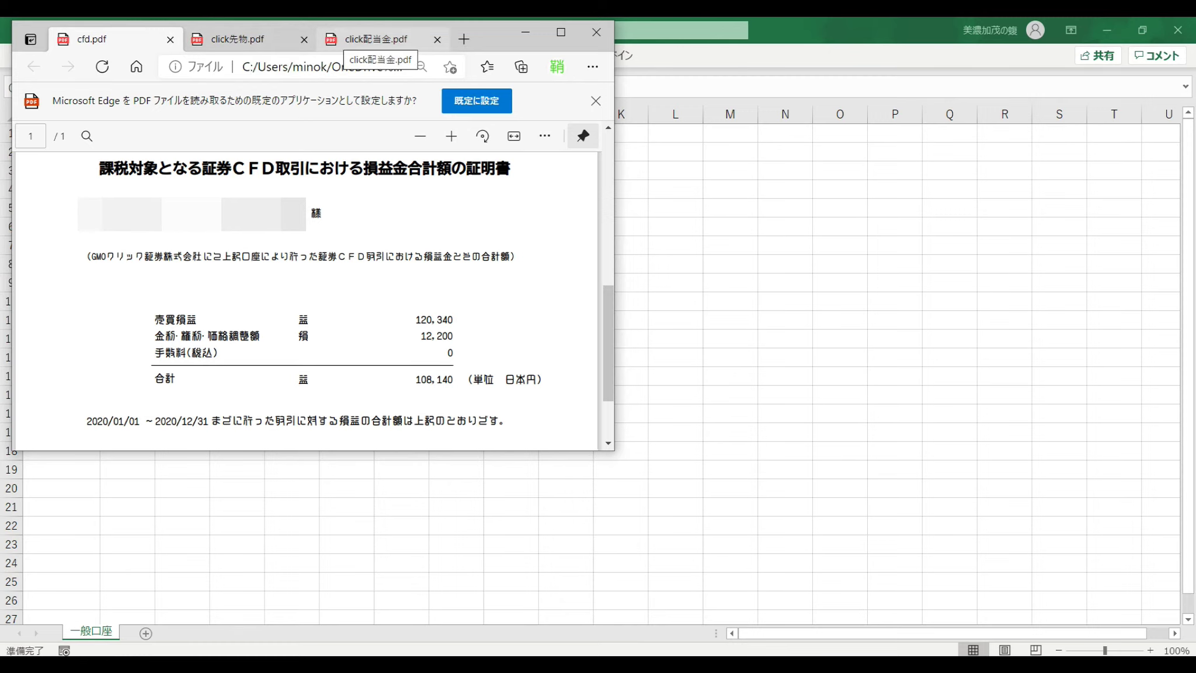
click(237, 39)
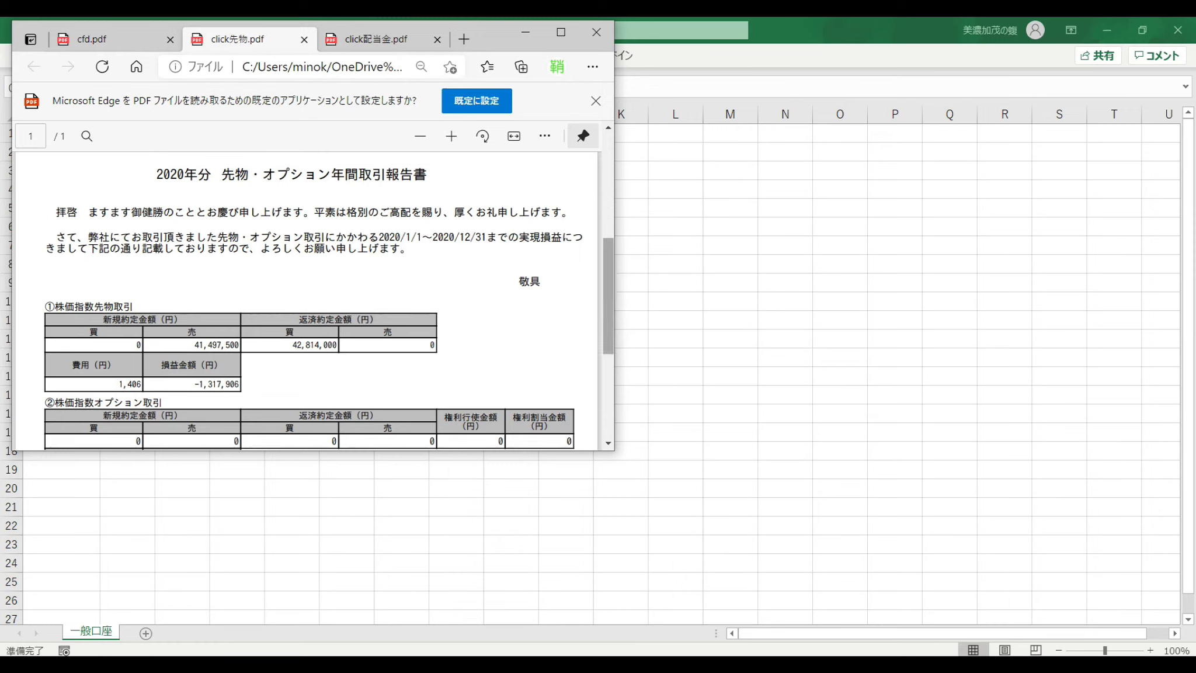
scroll(315, 301, down, 3)
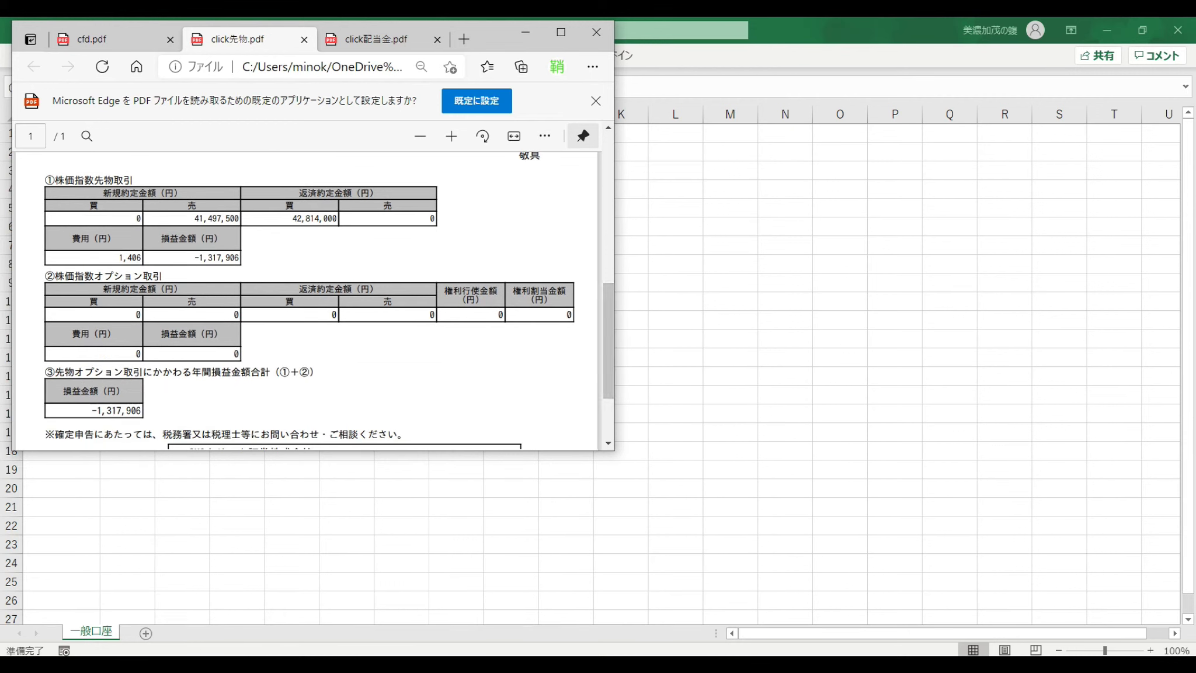
drag(142, 410, 97, 411)
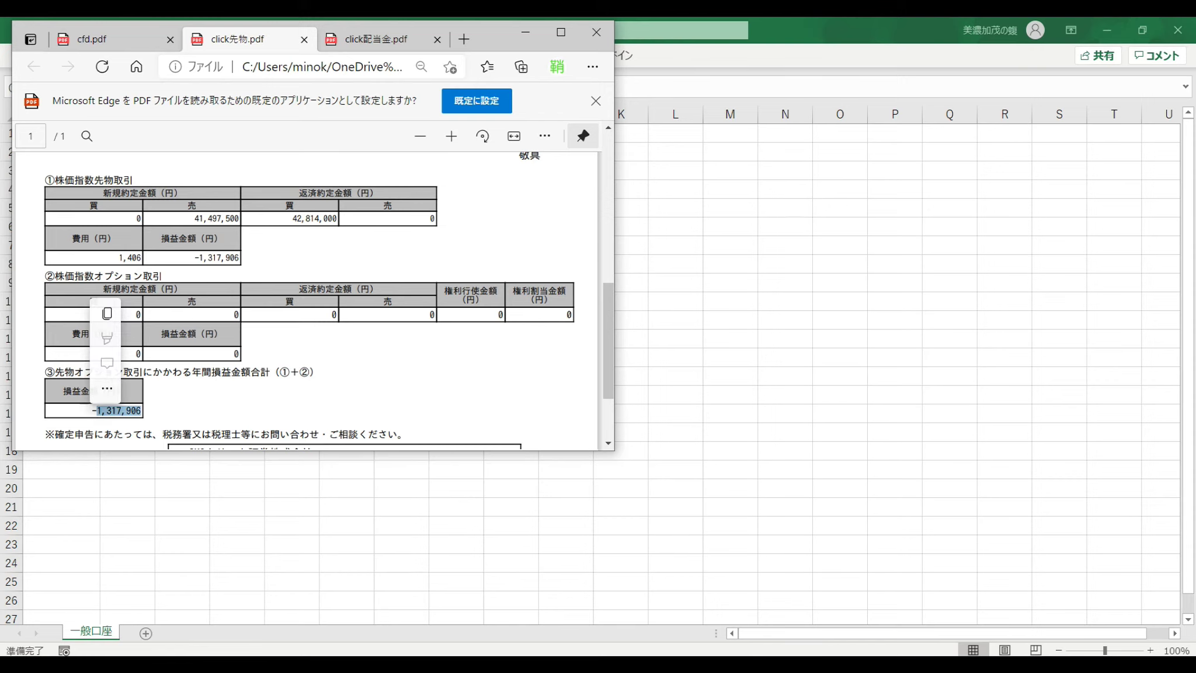
right_click(98, 410)
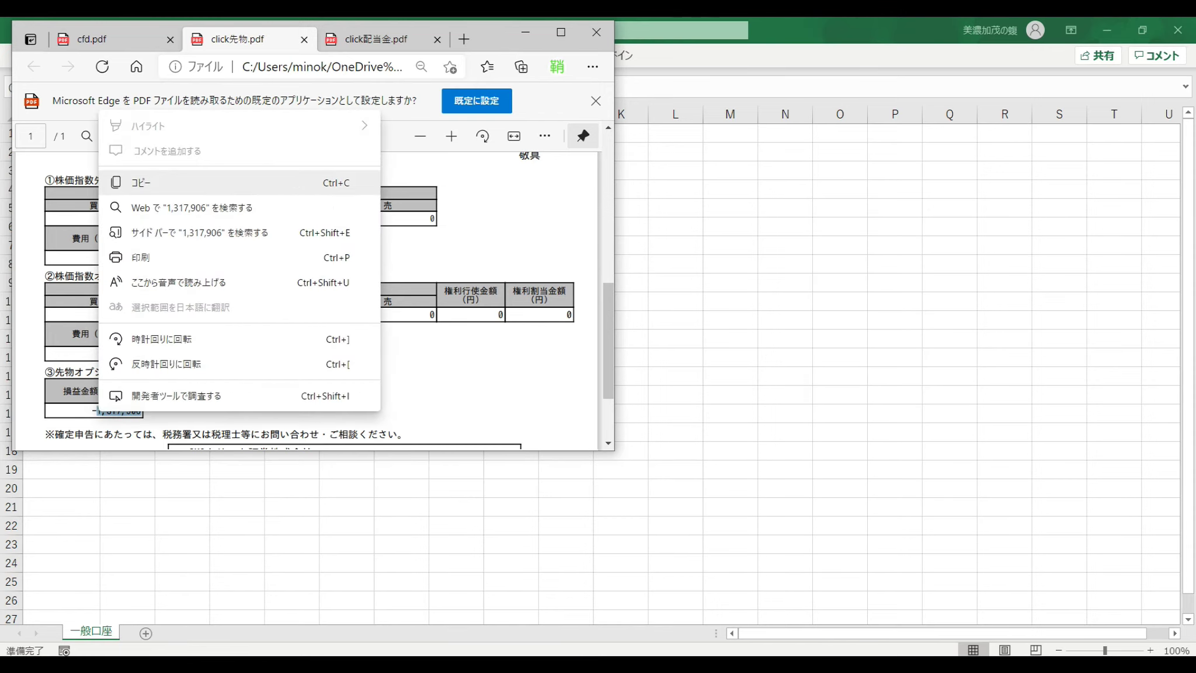
click(141, 182)
Return to Book2, paste the copied amount into cell C2 under 先物, and make it negative as -1317906.
key(alt+Tab)
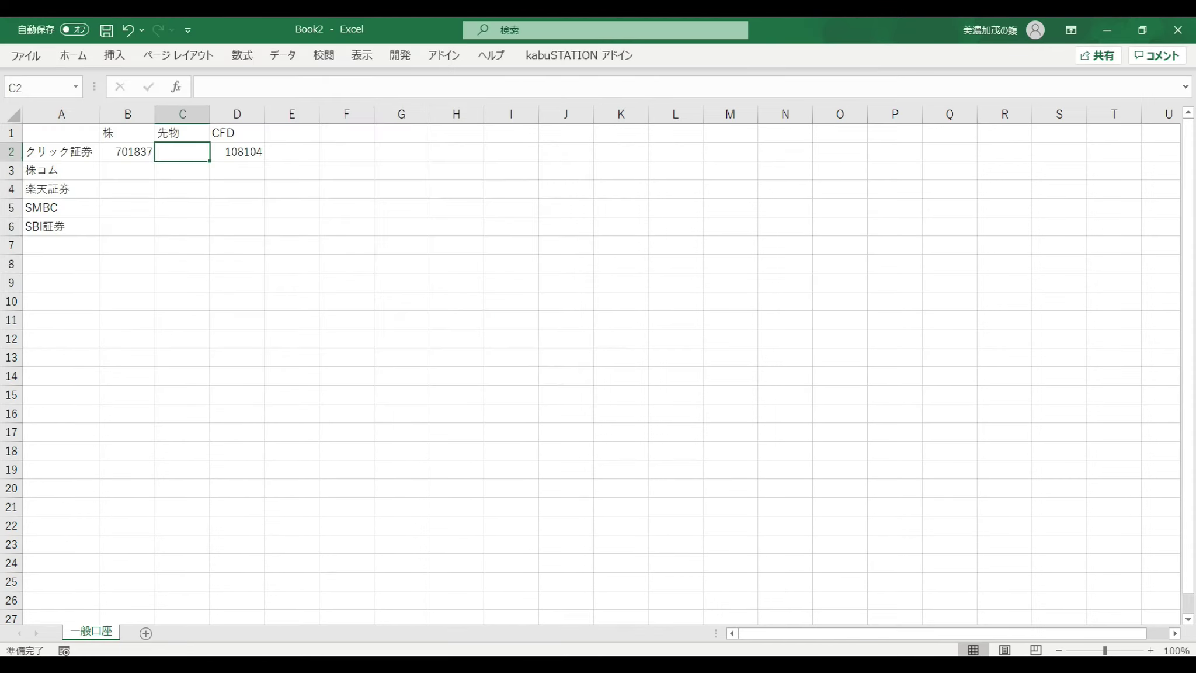
right_click(186, 151)
click(224, 228)
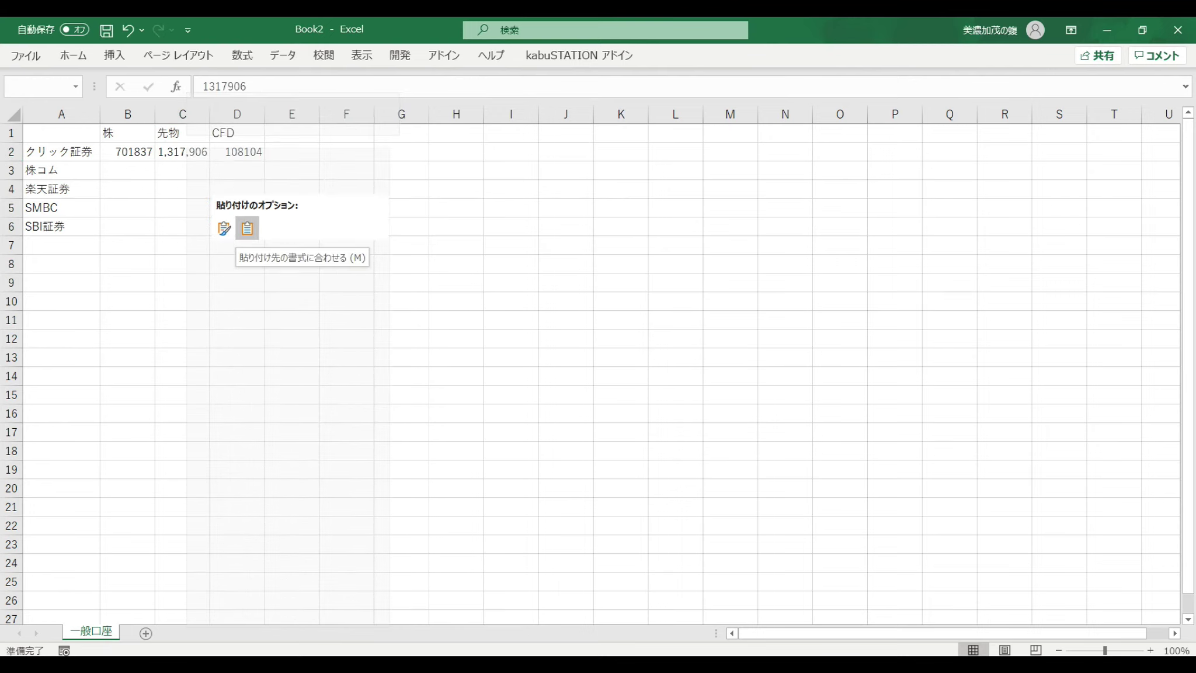
double_click(164, 151)
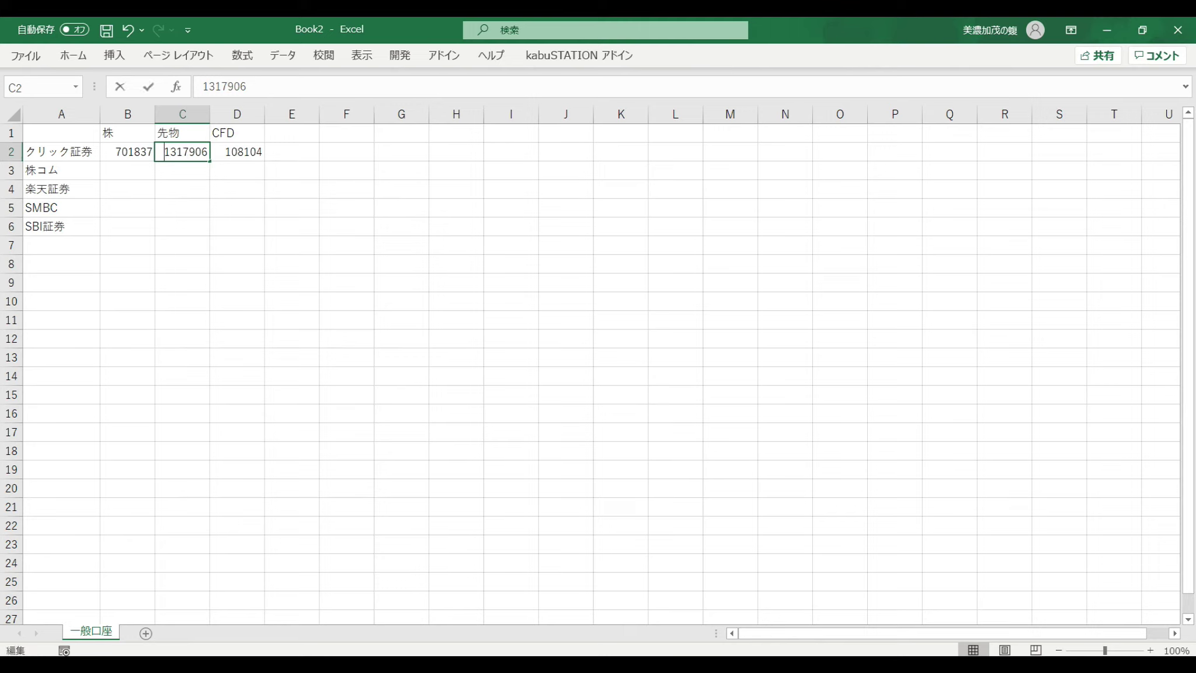
text(-)
key(Return)
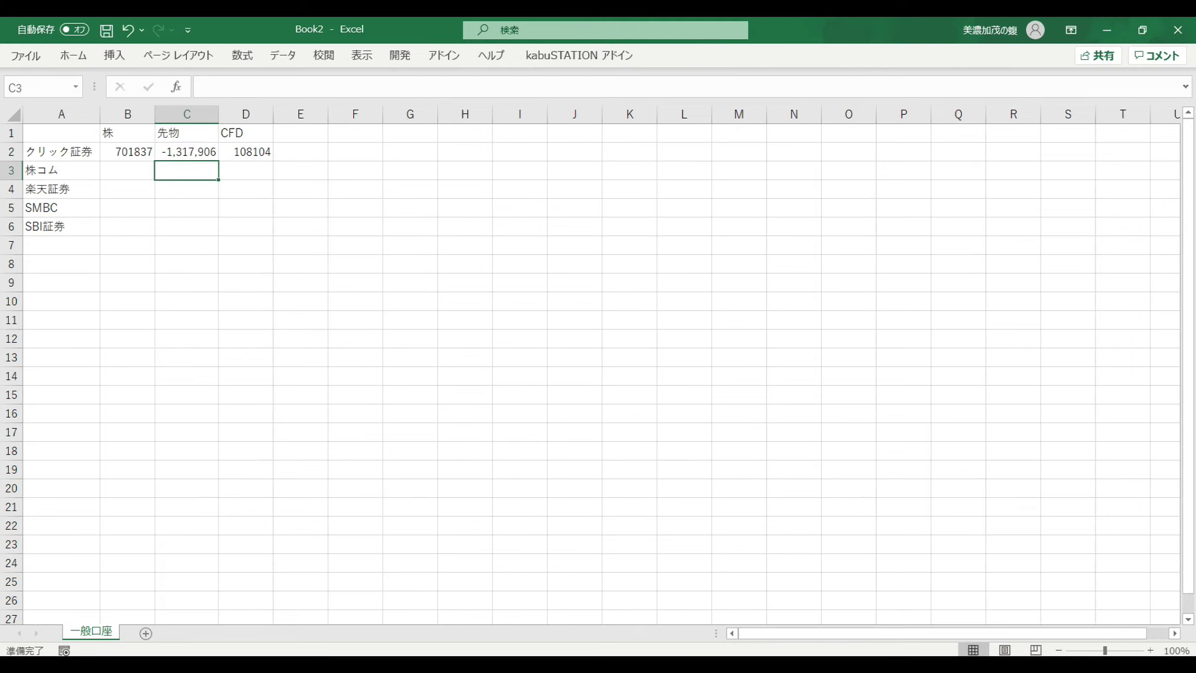
Total the 株 column in cell B7 with the formula =SUM(B2:B6).
click(128, 245)
text(=SUM(B2:B6))
key(Return)
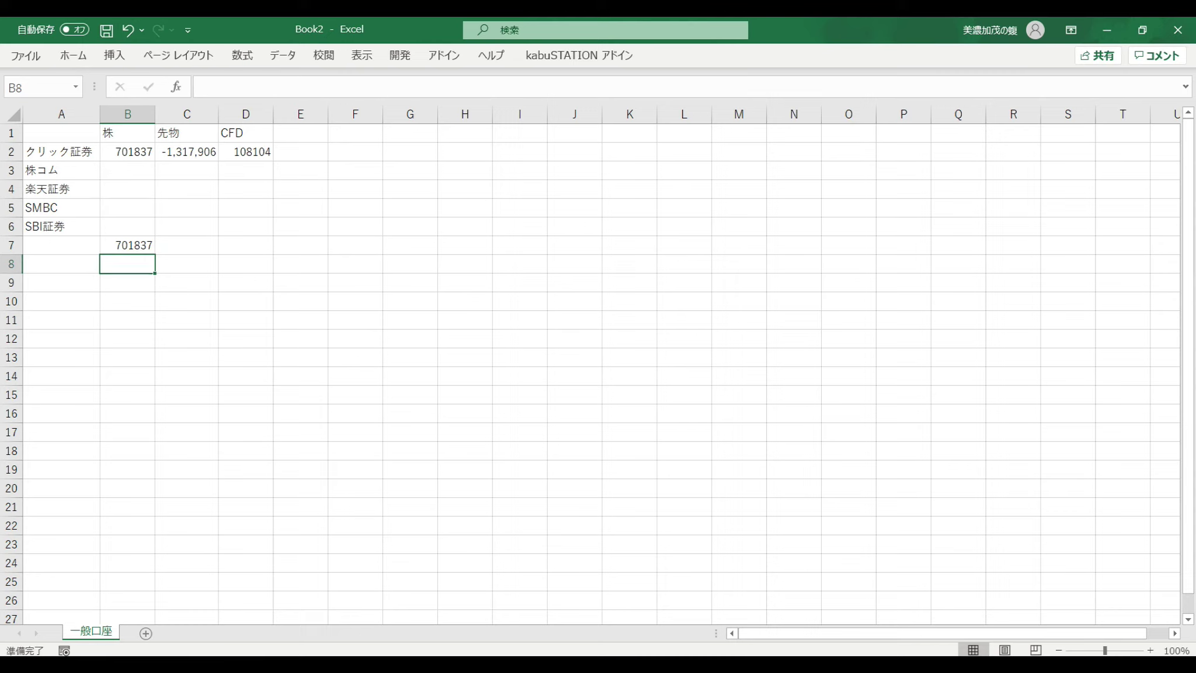
Switch back to the Edge window holding the クリック証券 PDF reports.
mouse_move(710, 665)
click(711, 607)
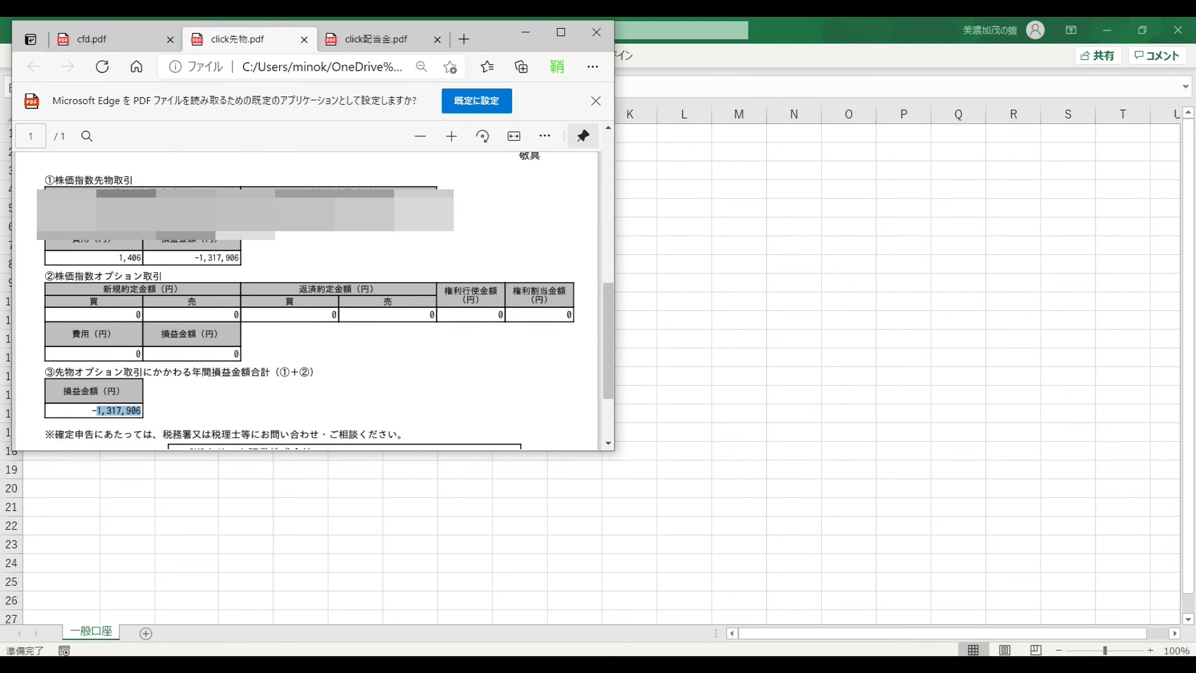